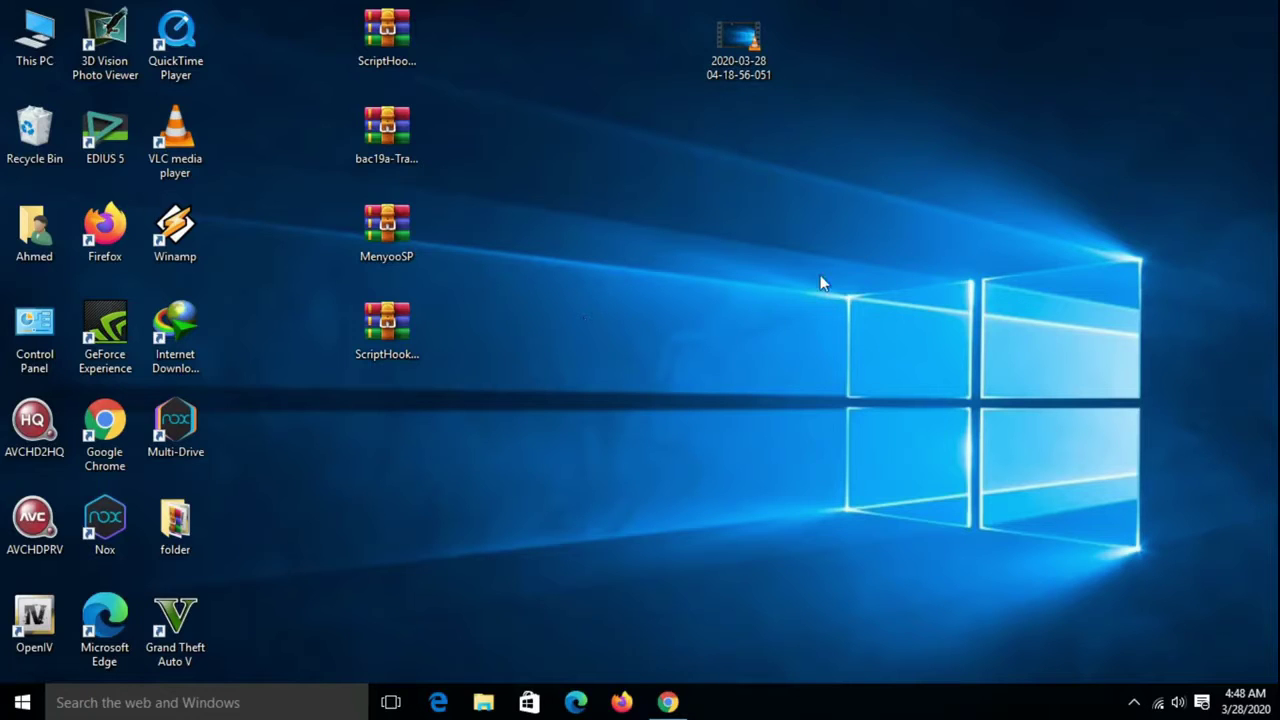
# Step: Switch to Chrome and search the GTA5-Mods site for "honda civic"
pyautogui.click(34, 620)
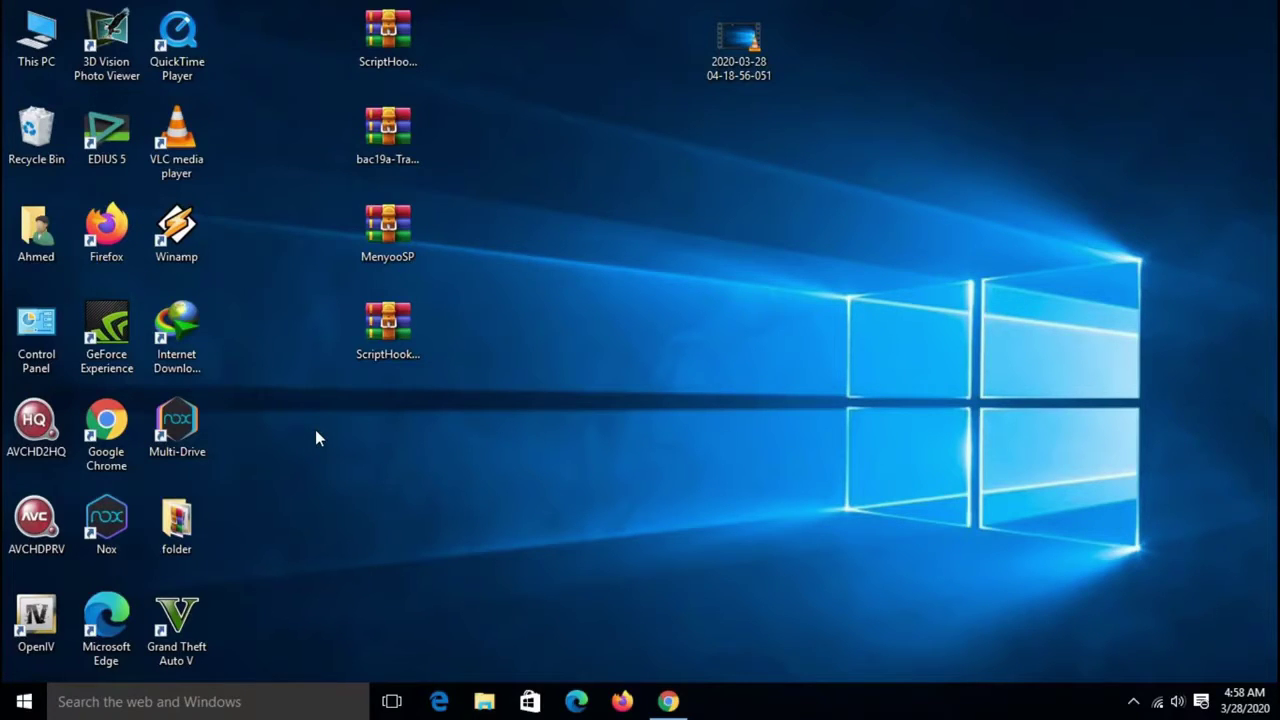
pyautogui.click(668, 701)
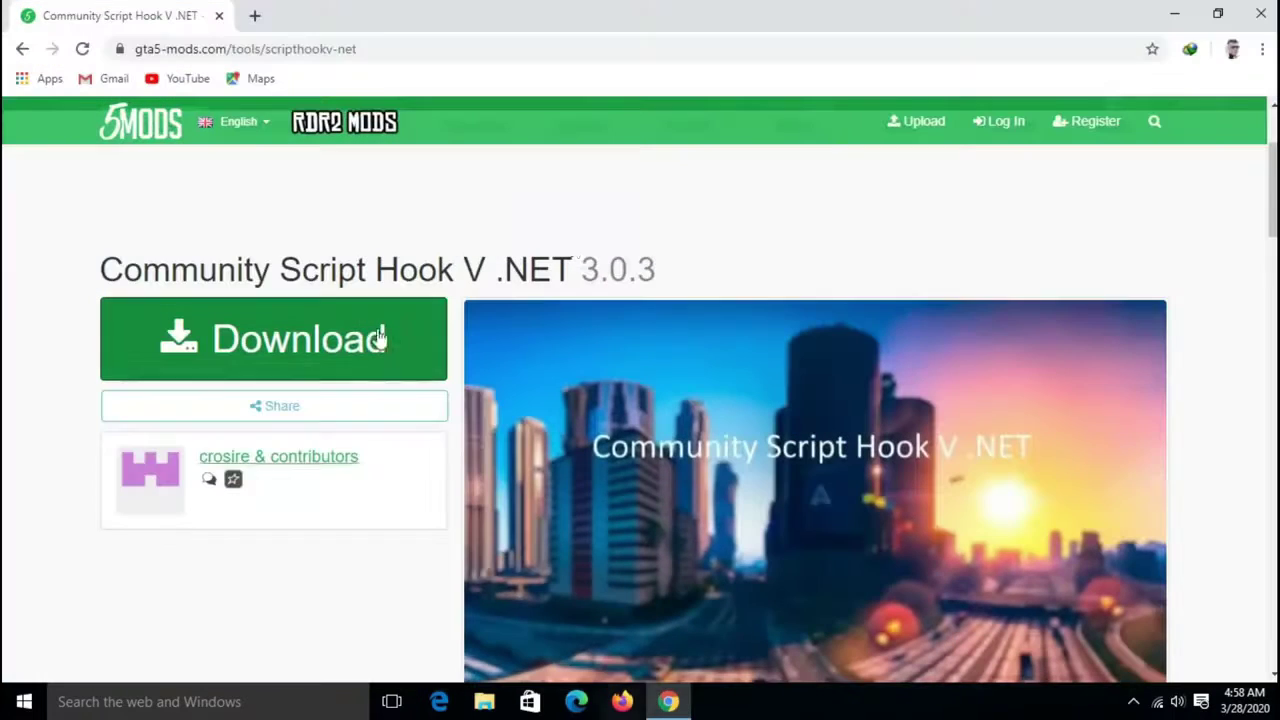
pyautogui.click(1163, 125)
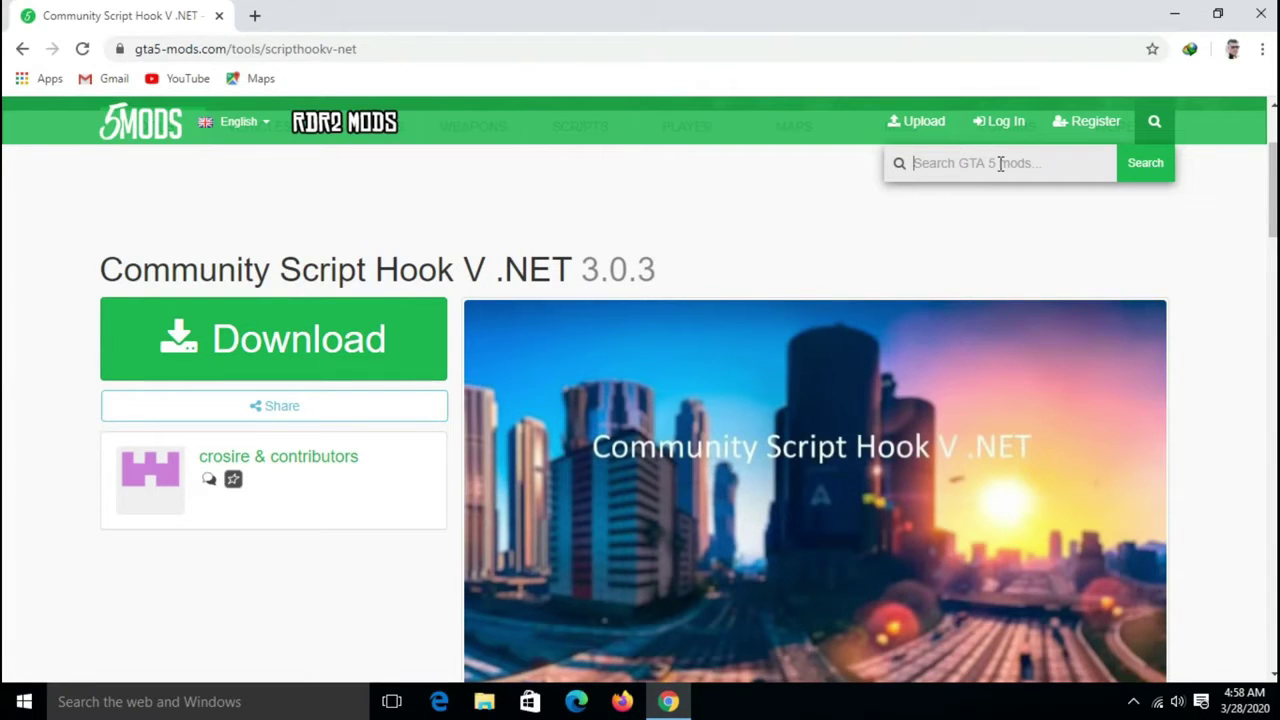
pyautogui.write('hi')
pyautogui.press('Return')
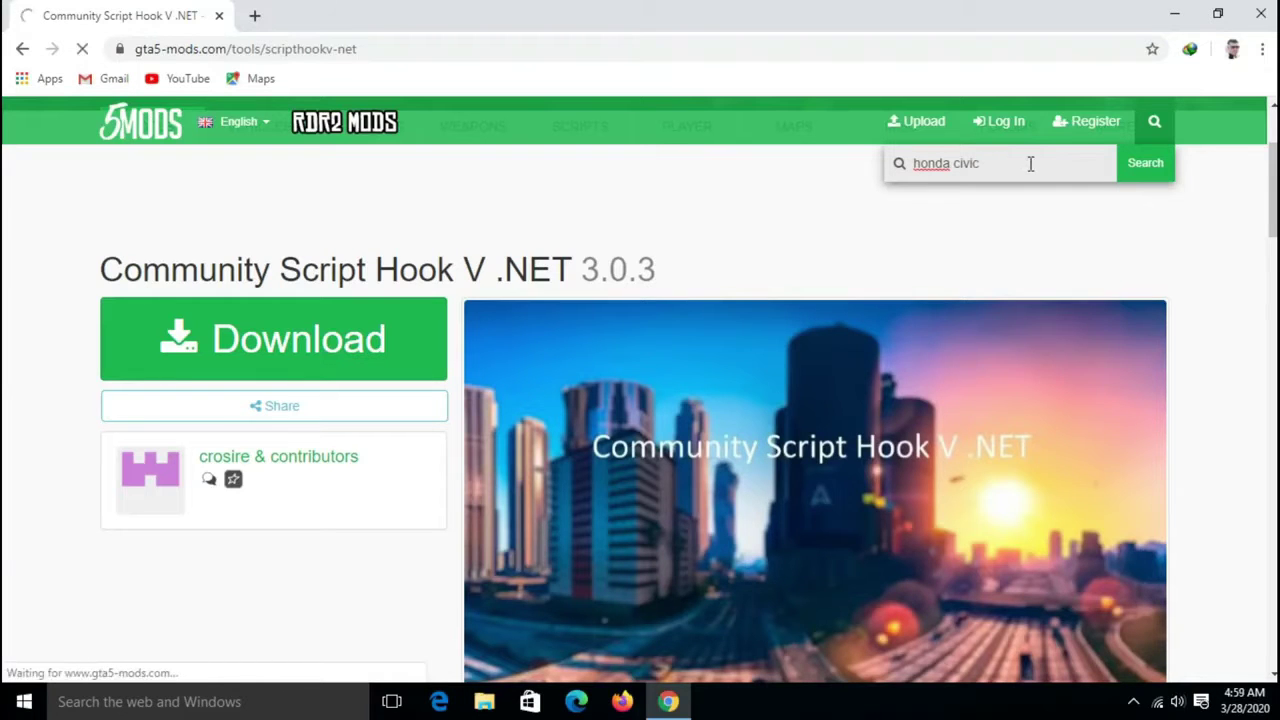
pyautogui.scroll(-2, 528, 171)
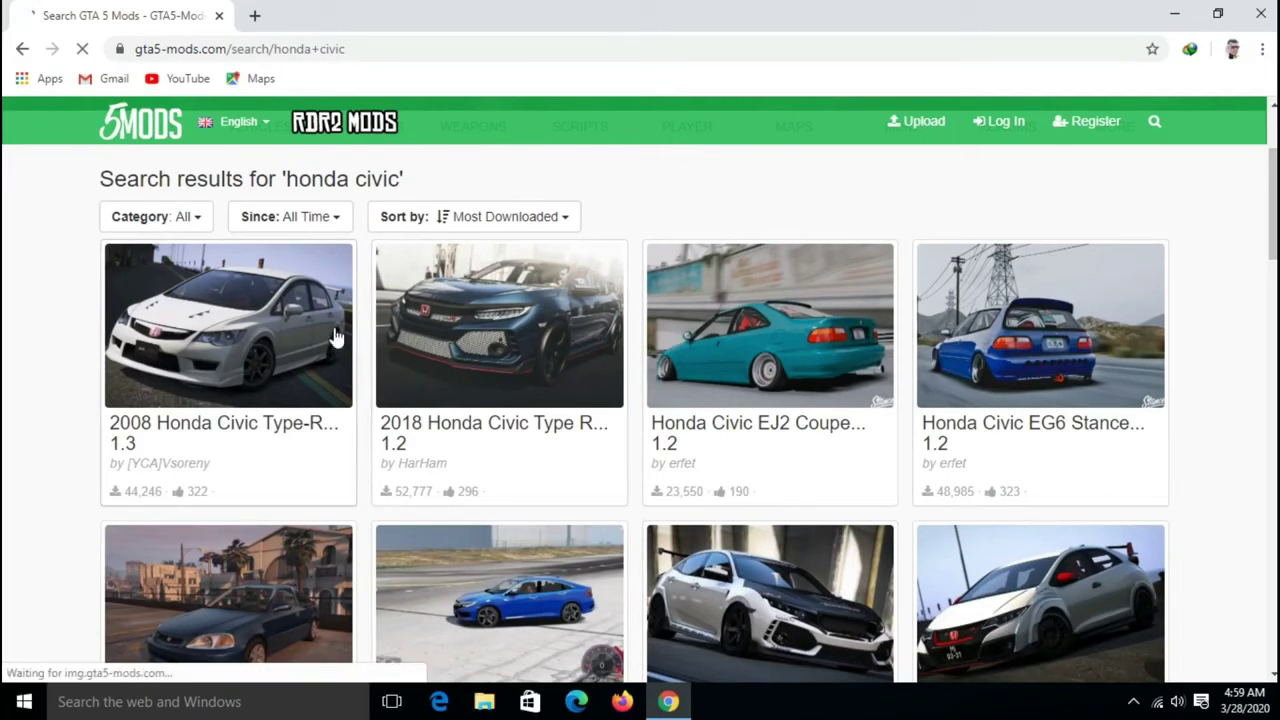
# Step: After viewing the 2018 Honda Civic Type R page, return to the results and open the 2017 Honda Civic Touring mod page
pyautogui.click(441, 318)
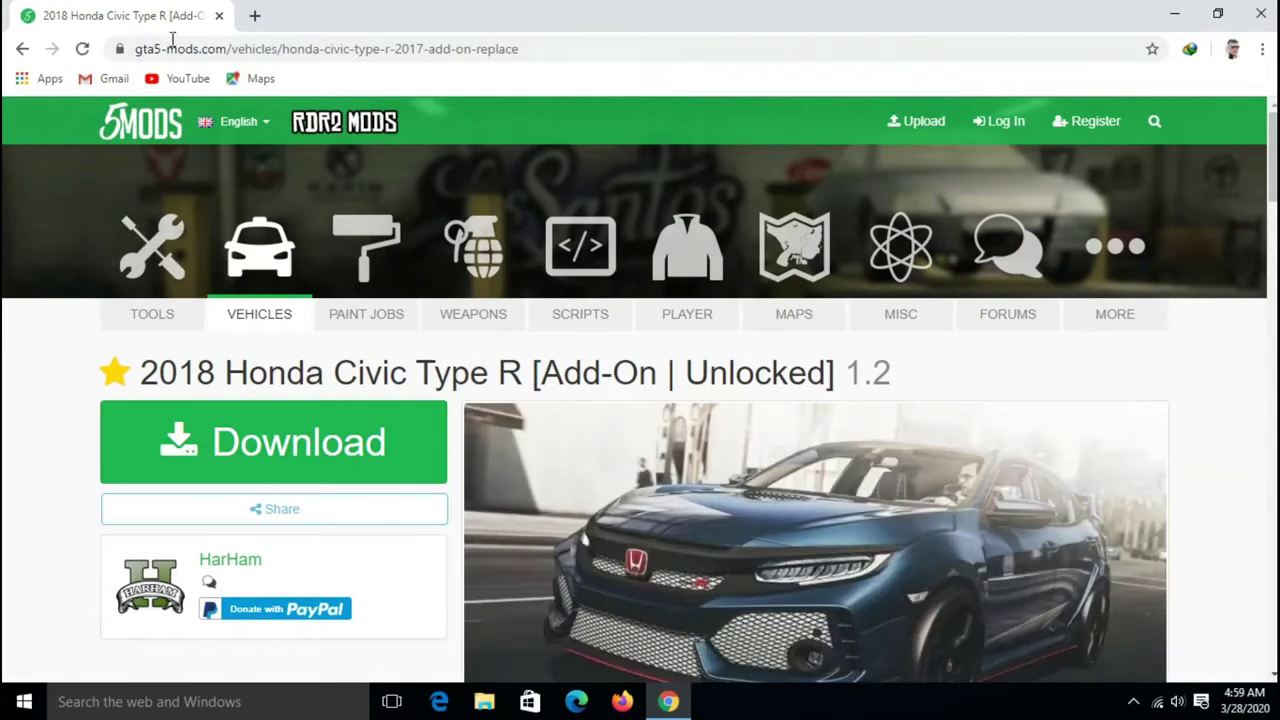
pyautogui.click(22, 48)
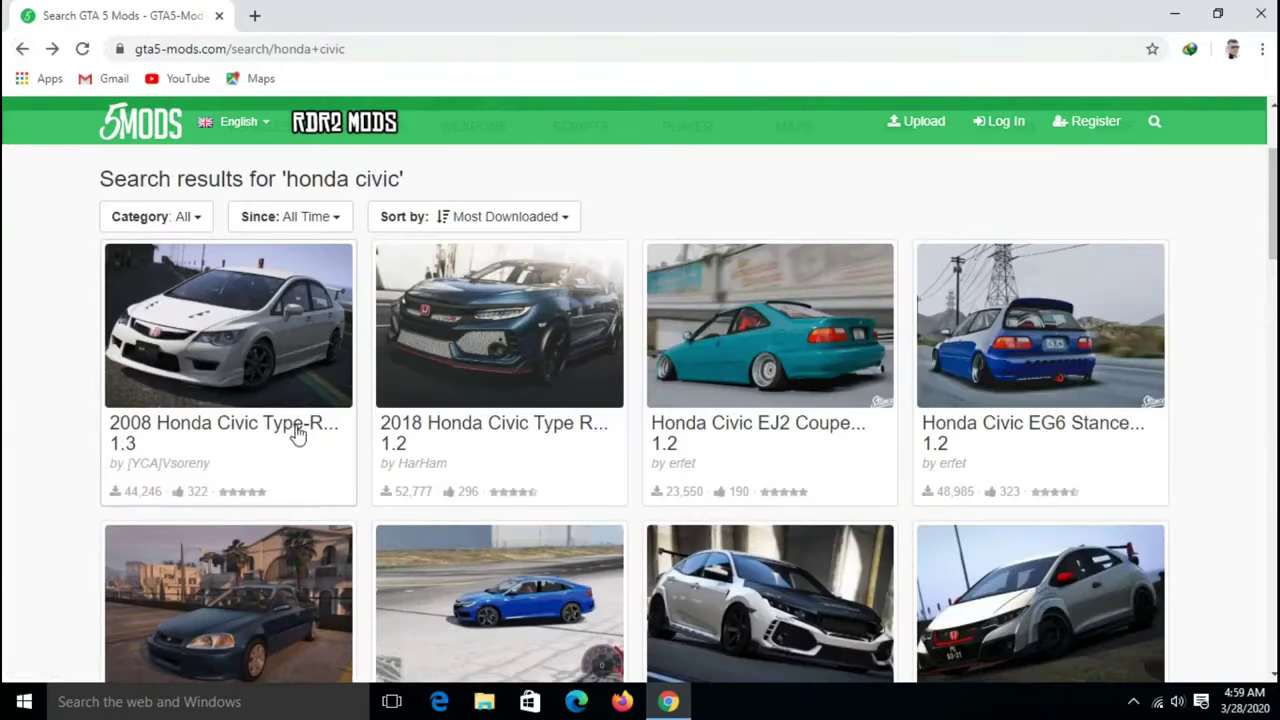
pyautogui.scroll(-3, 415, 442)
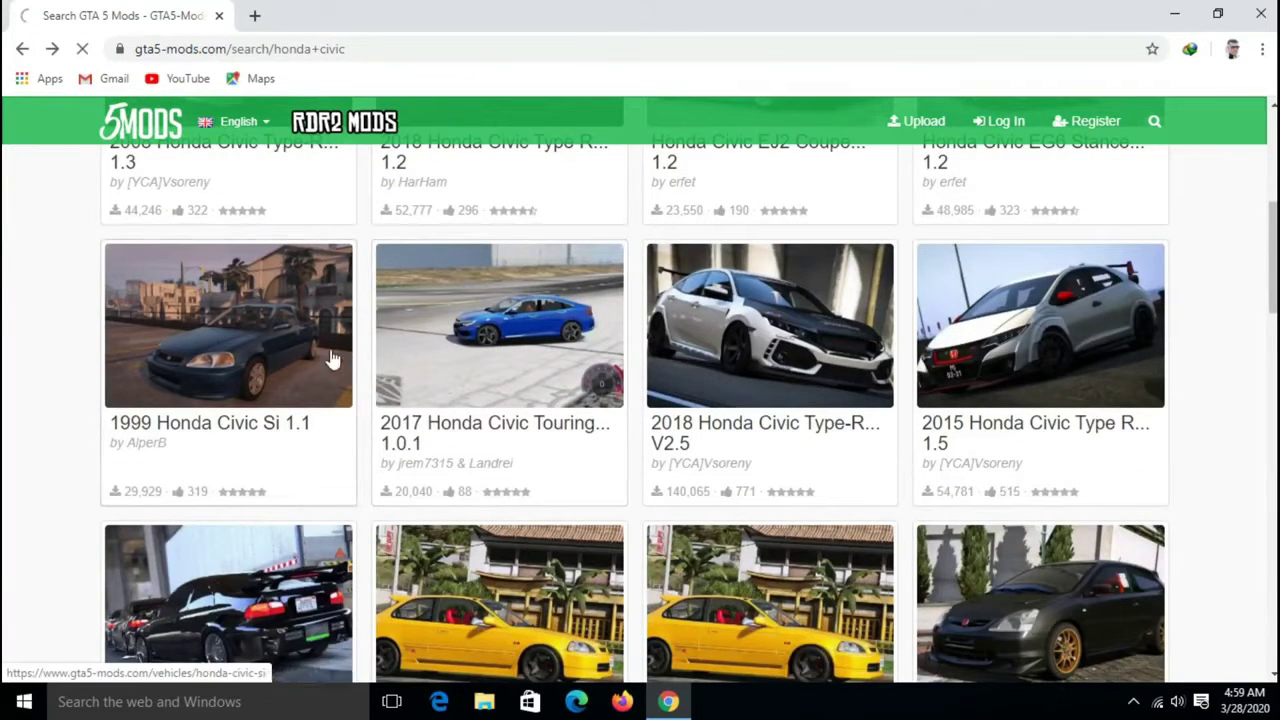
pyautogui.click(385, 352)
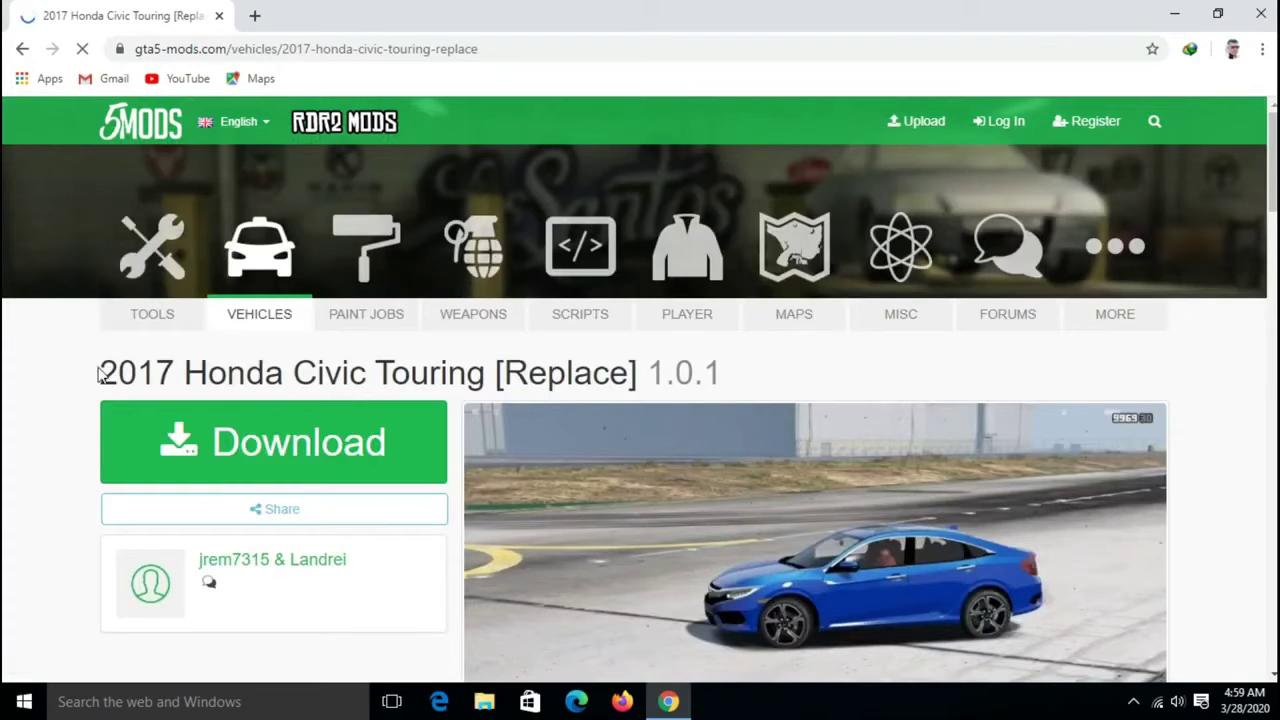
# Step: Highlight the mod's title and the word "Replace" in it to check the mod type
pyautogui.moveTo(90, 372); pyautogui.dragTo(520, 405)
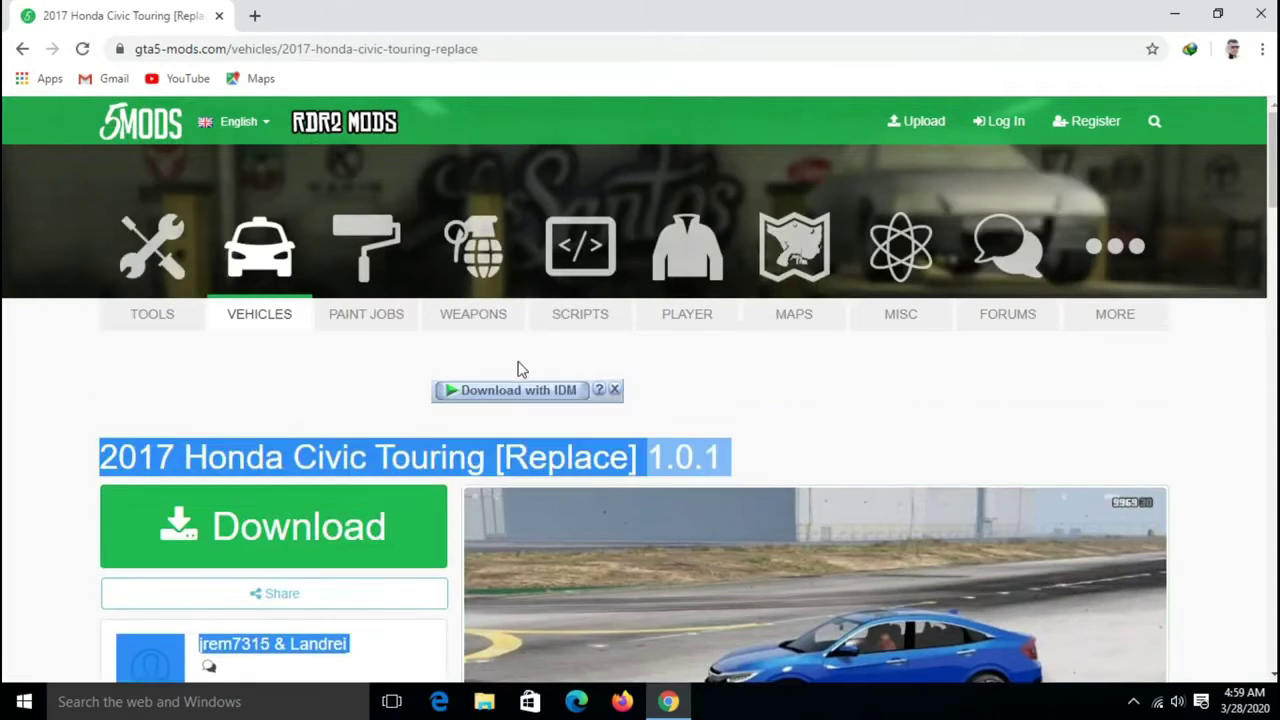
pyautogui.click(518, 364)
pyautogui.moveTo(503, 458); pyautogui.dragTo(627, 462)
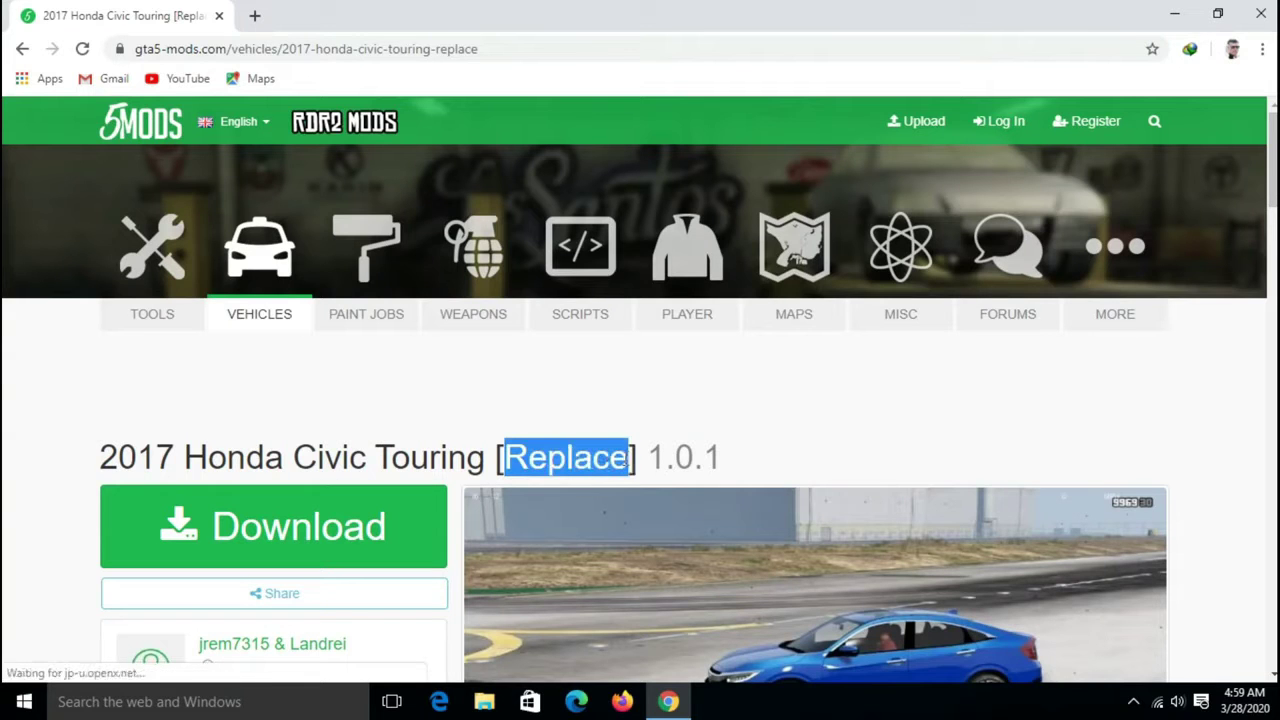
pyautogui.scroll(-2, 693, 443)
pyautogui.scroll(2, 660, 405)
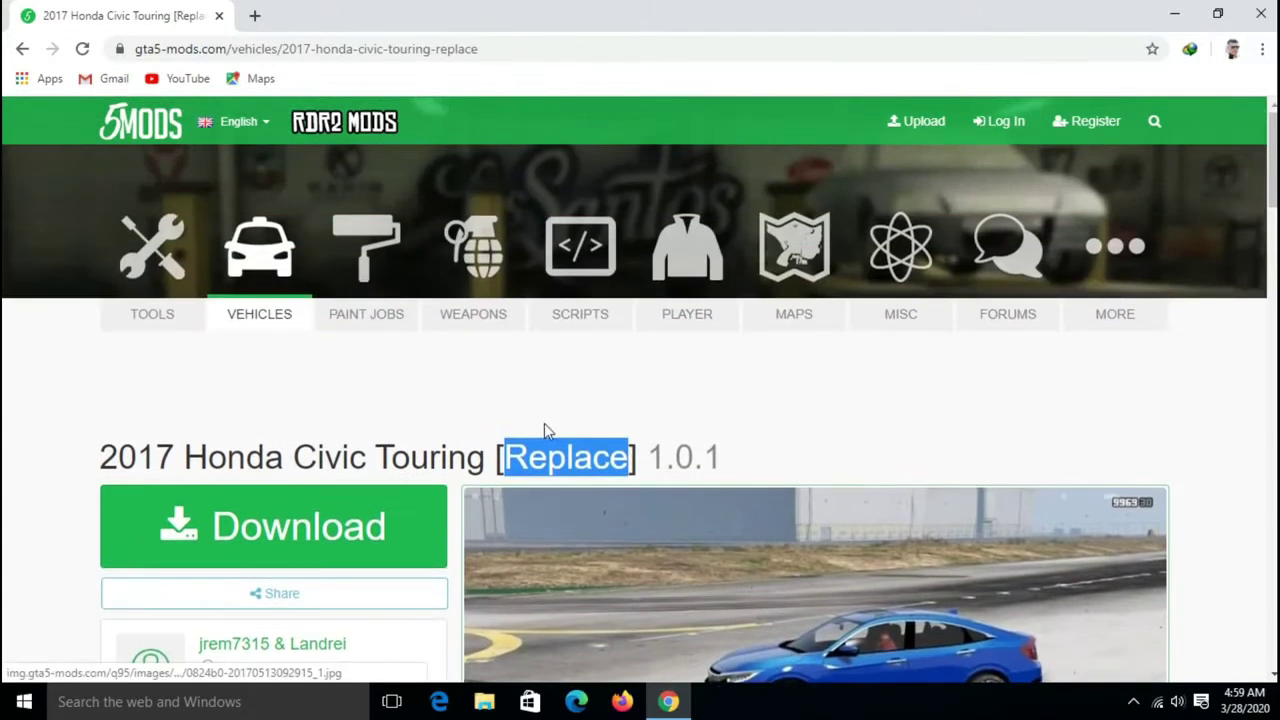
pyautogui.click(586, 456)
pyautogui.scroll(-1, 534, 443)
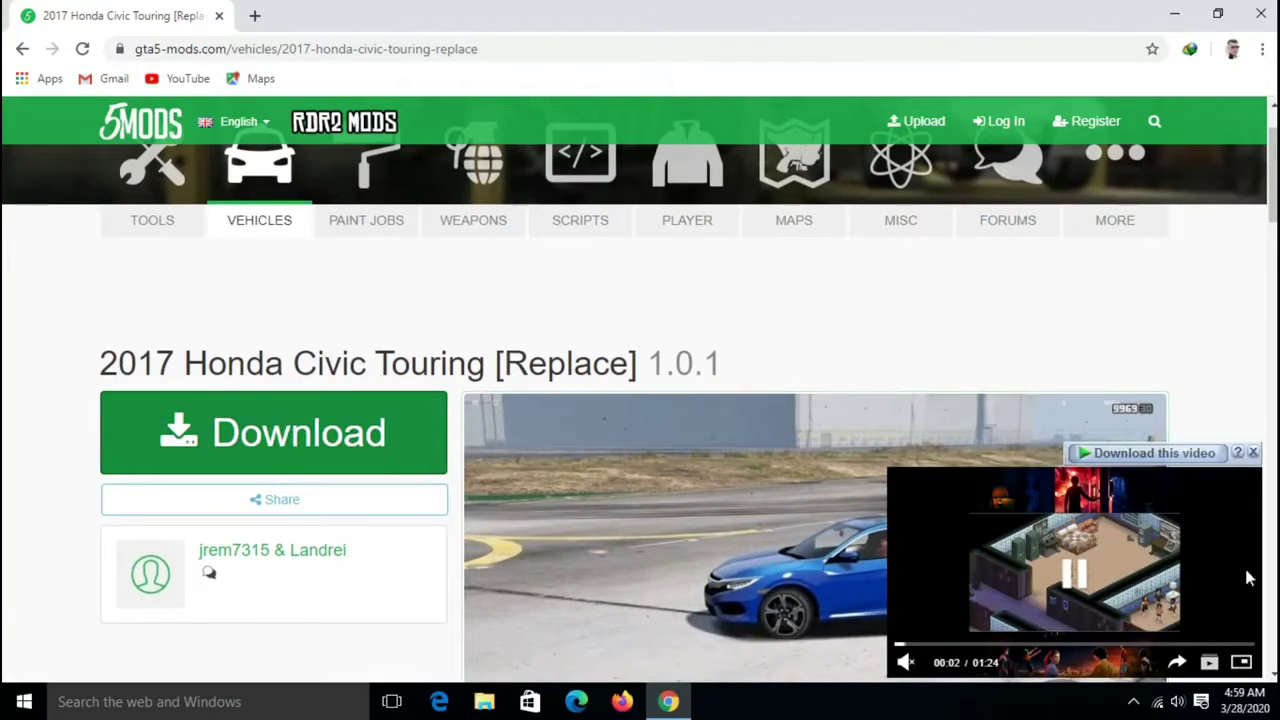
# Step: Download the 2017 Honda Civic Touring mod archive and minimize the browser
pyautogui.click(300, 432)
pyautogui.click(620, 456)
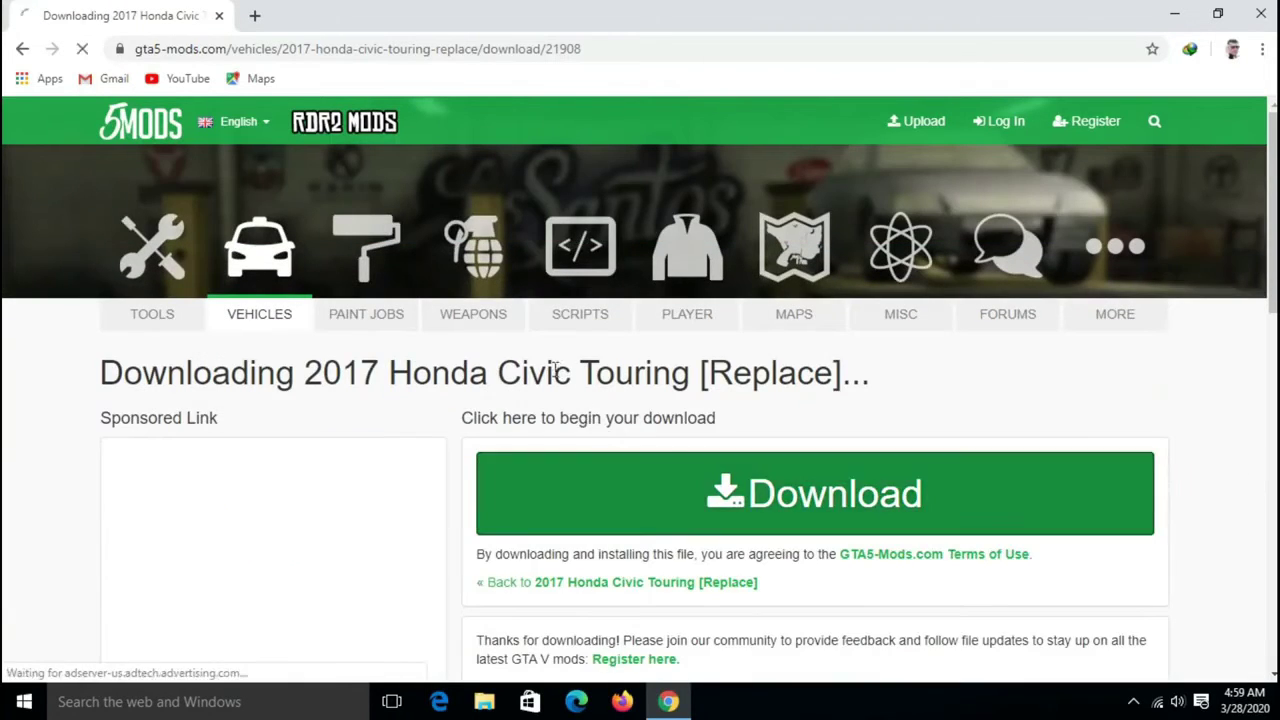
pyautogui.click(593, 418)
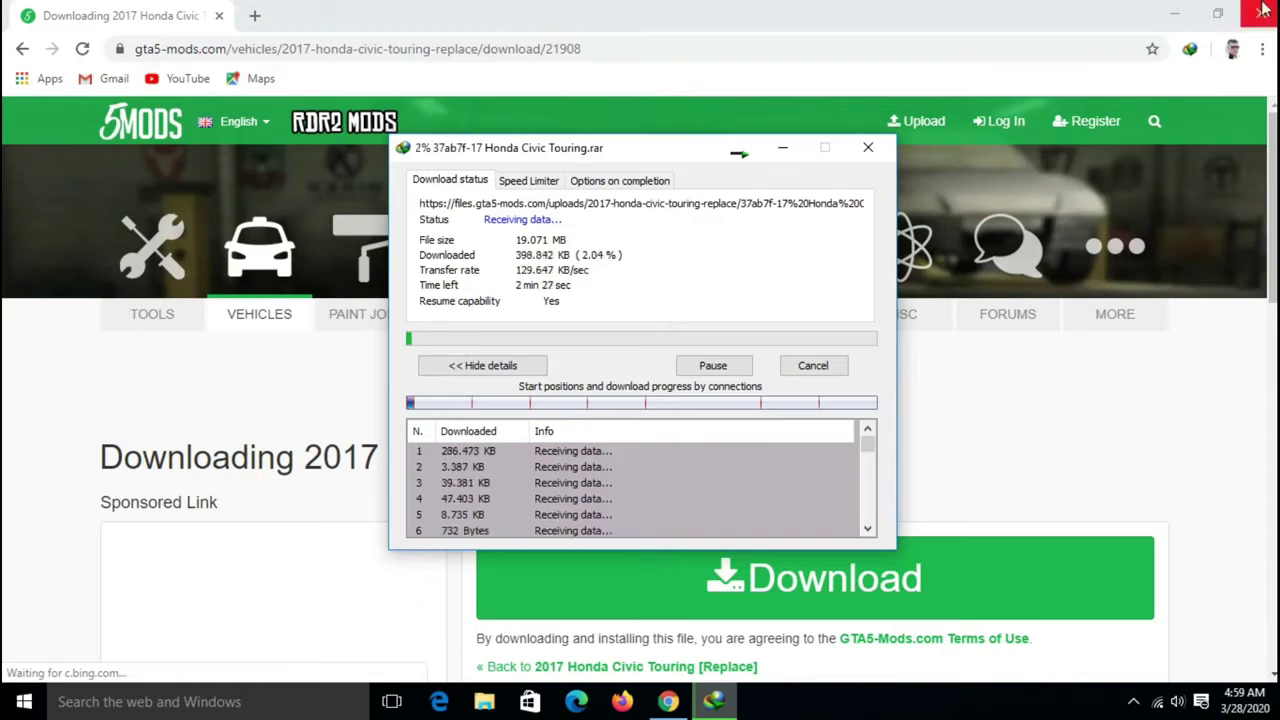
pyautogui.click(1174, 14)
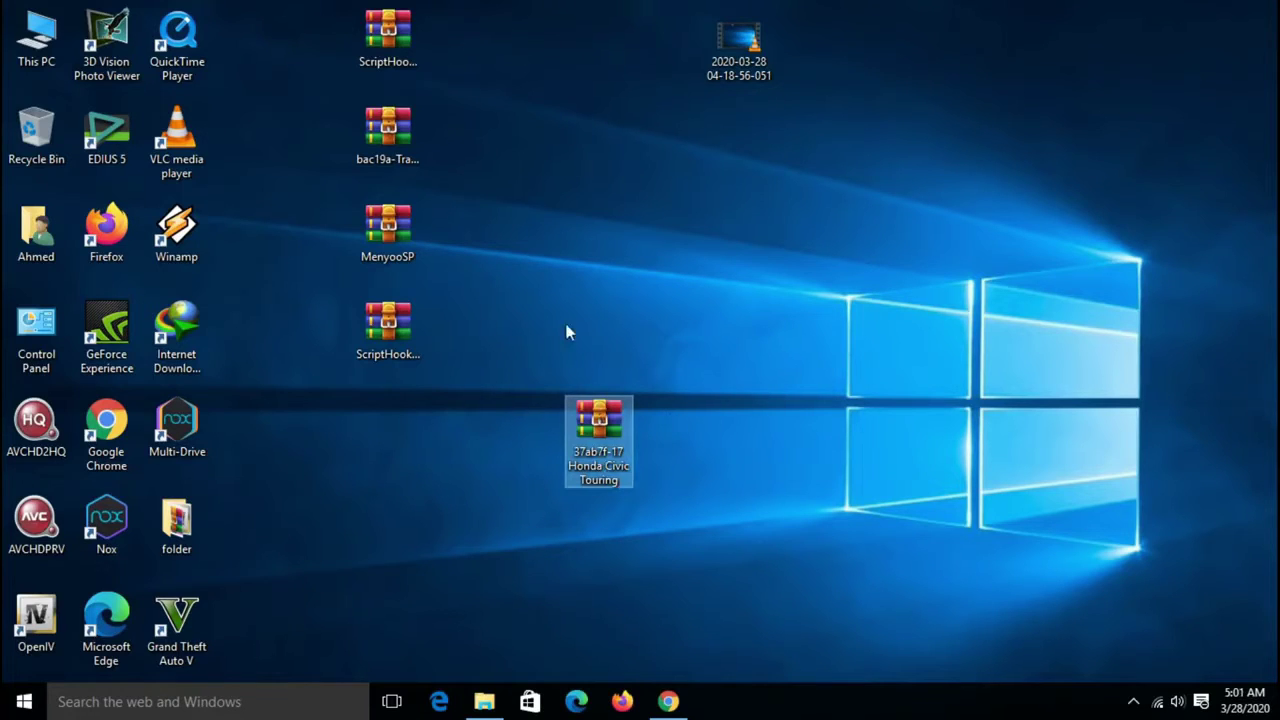
# Step: Open the downloaded 37ab7f-17 Honda Civic Touring archive in WinRAR and enter its 17 Honda Civic Touring folder
pyautogui.rightClick(602, 439)
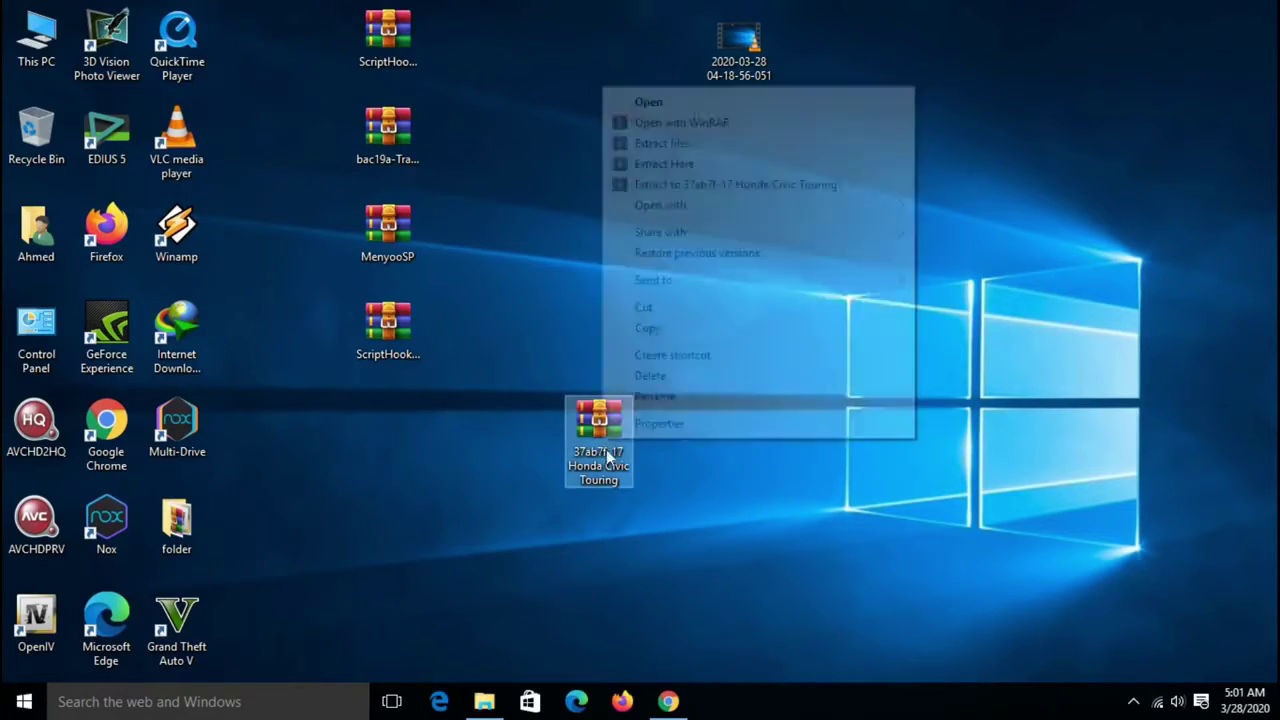
pyautogui.click(660, 102)
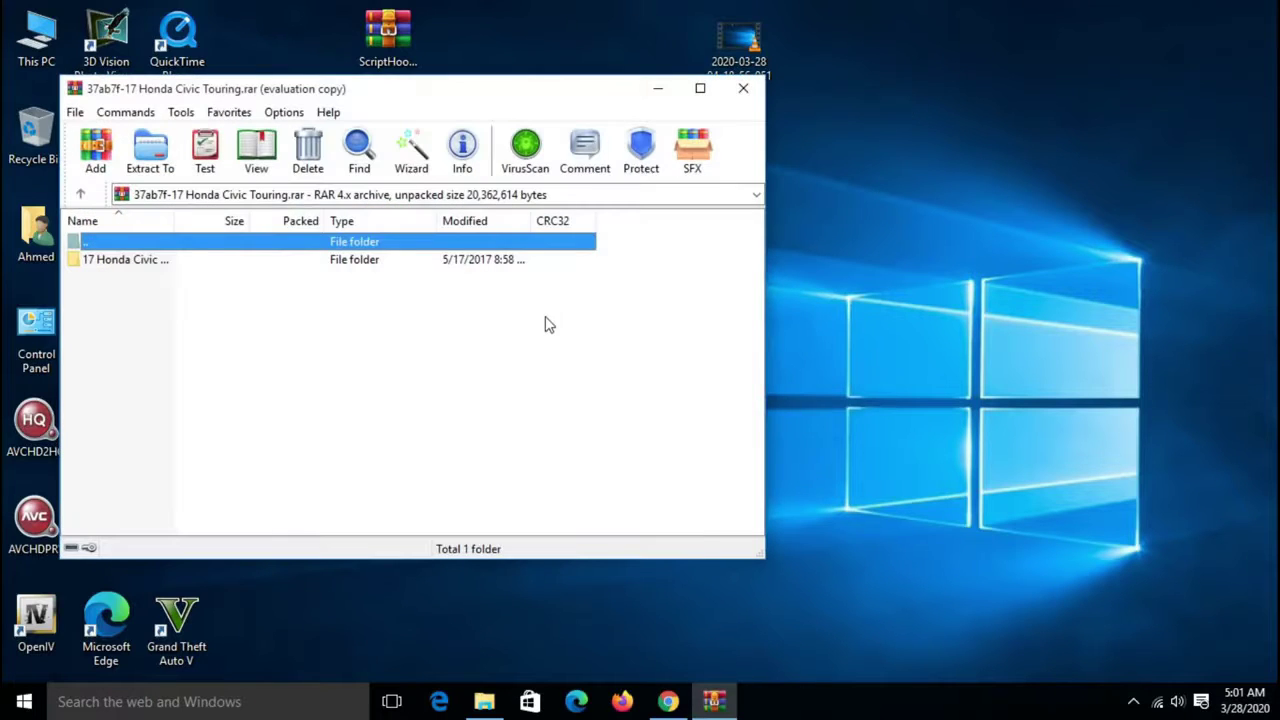
pyautogui.doubleClick(130, 262)
pyautogui.moveTo(423, 87); pyautogui.dragTo(826, 49)
# Step: Copy the file name premier.ytd from the archive without renaming the file
pyautogui.click(512, 243)
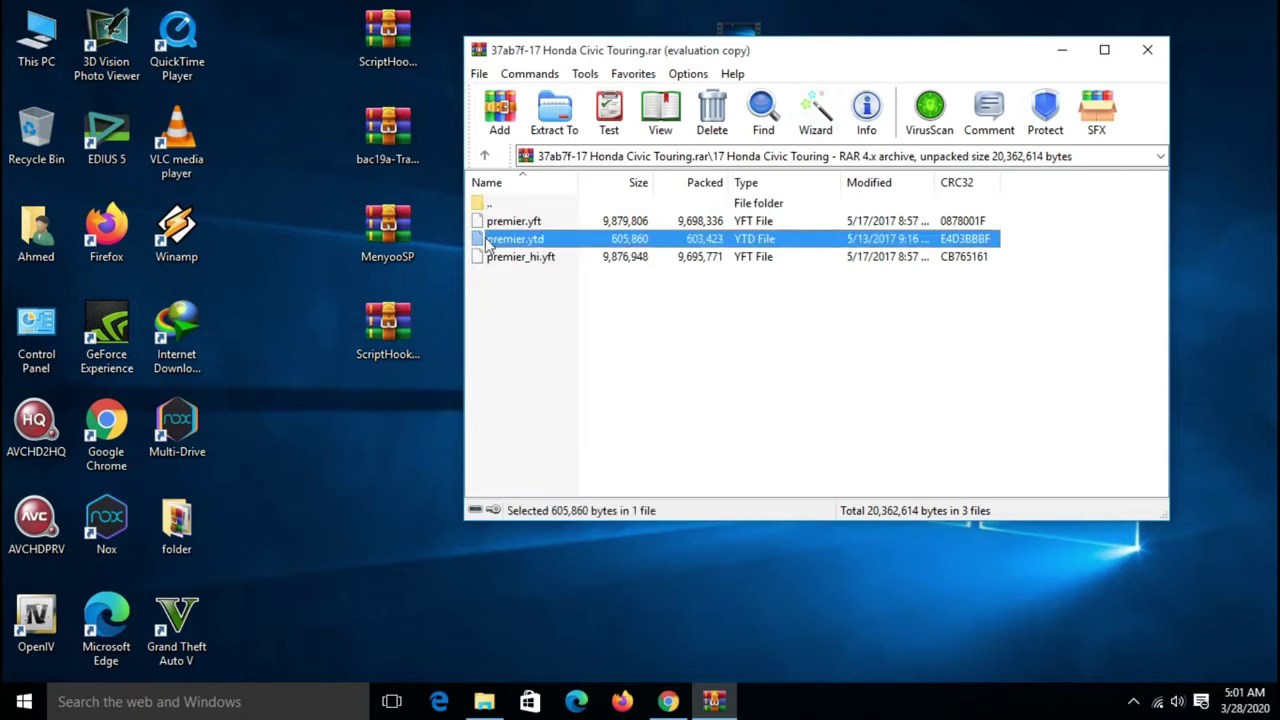
pyautogui.rightClick(512, 245)
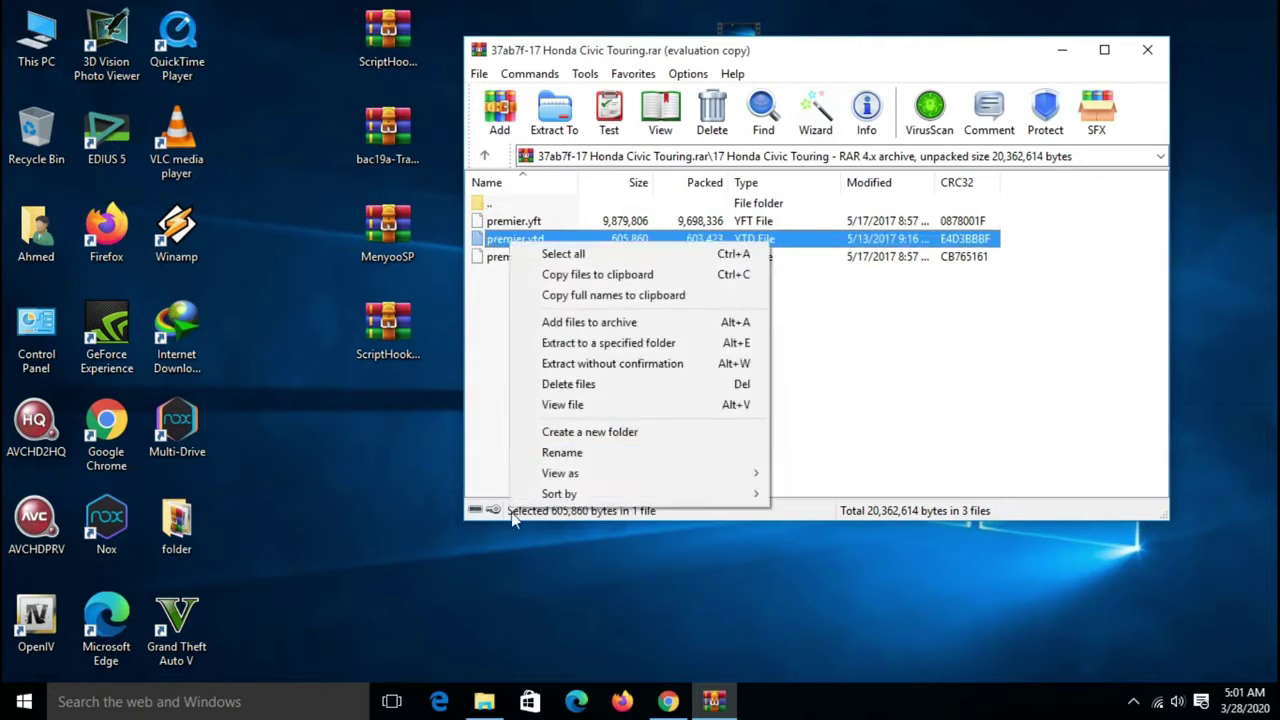
pyautogui.click(588, 454)
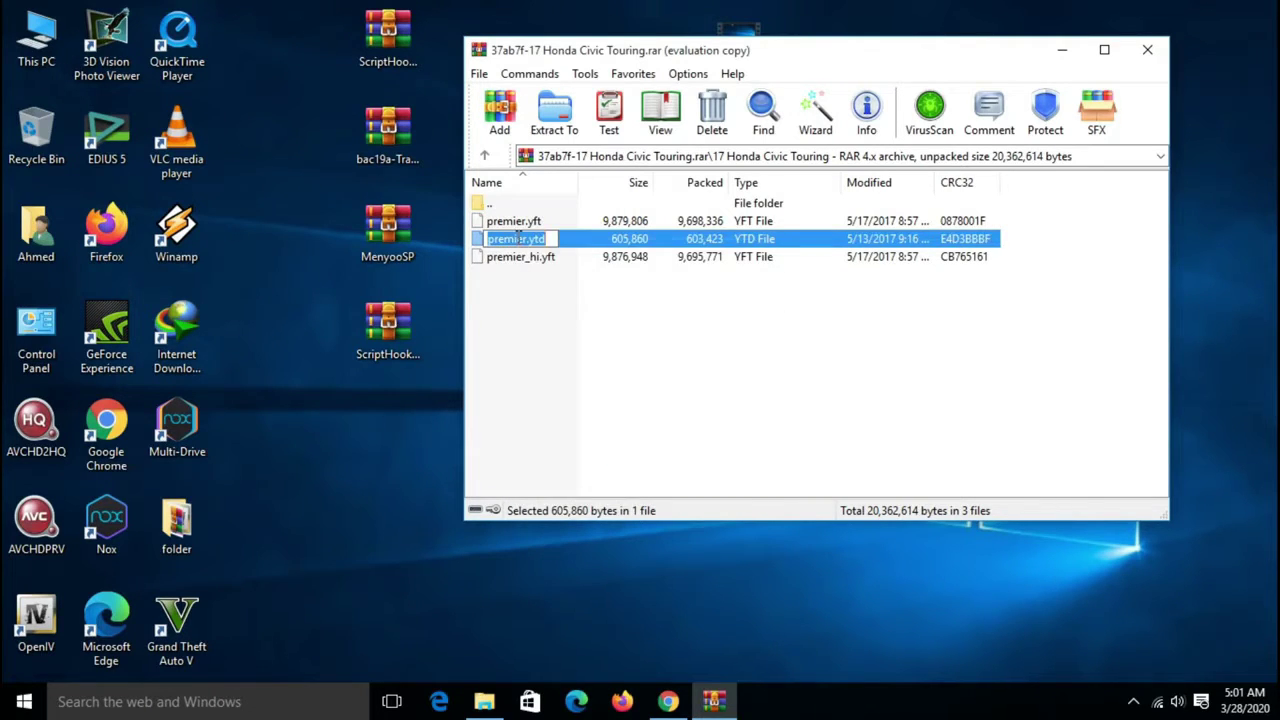
pyautogui.rightClick(517, 238)
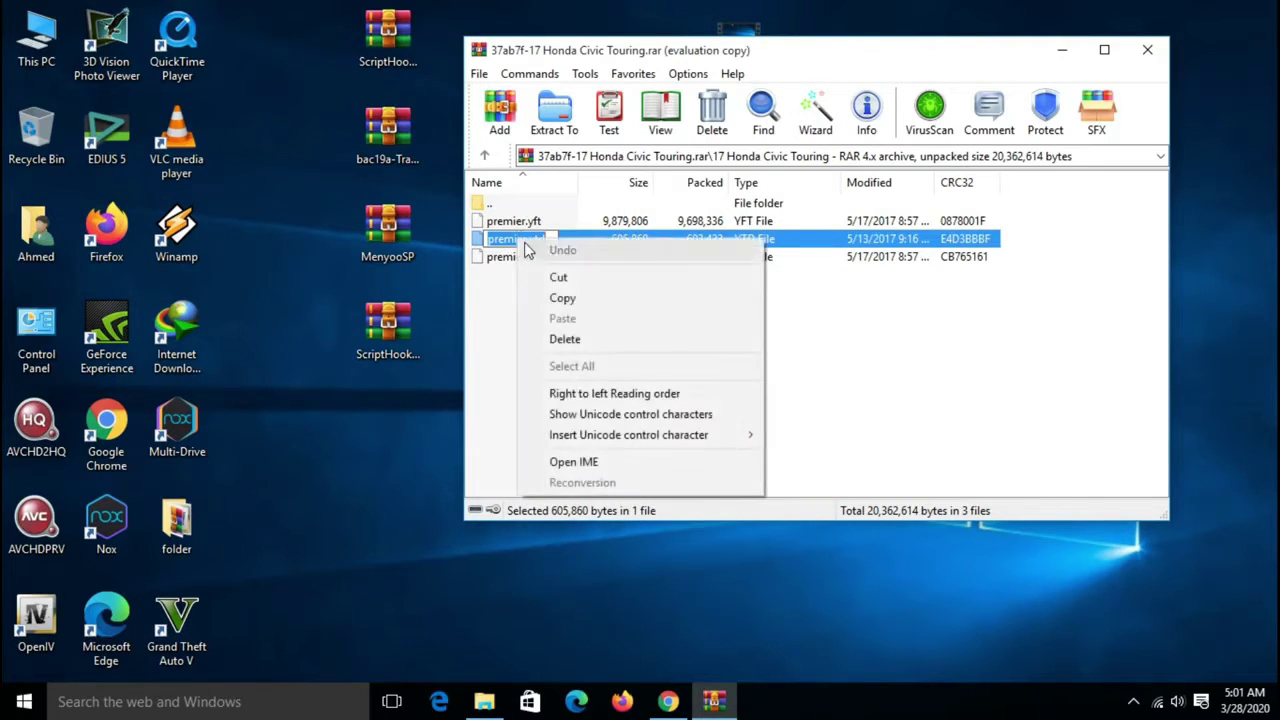
pyautogui.click(566, 300)
# Step: Switch to OpenIV, load Grand Theft Auto V for Windows and search everywhere for premier.ytd using the copied name
pyautogui.doubleClick(37, 615)
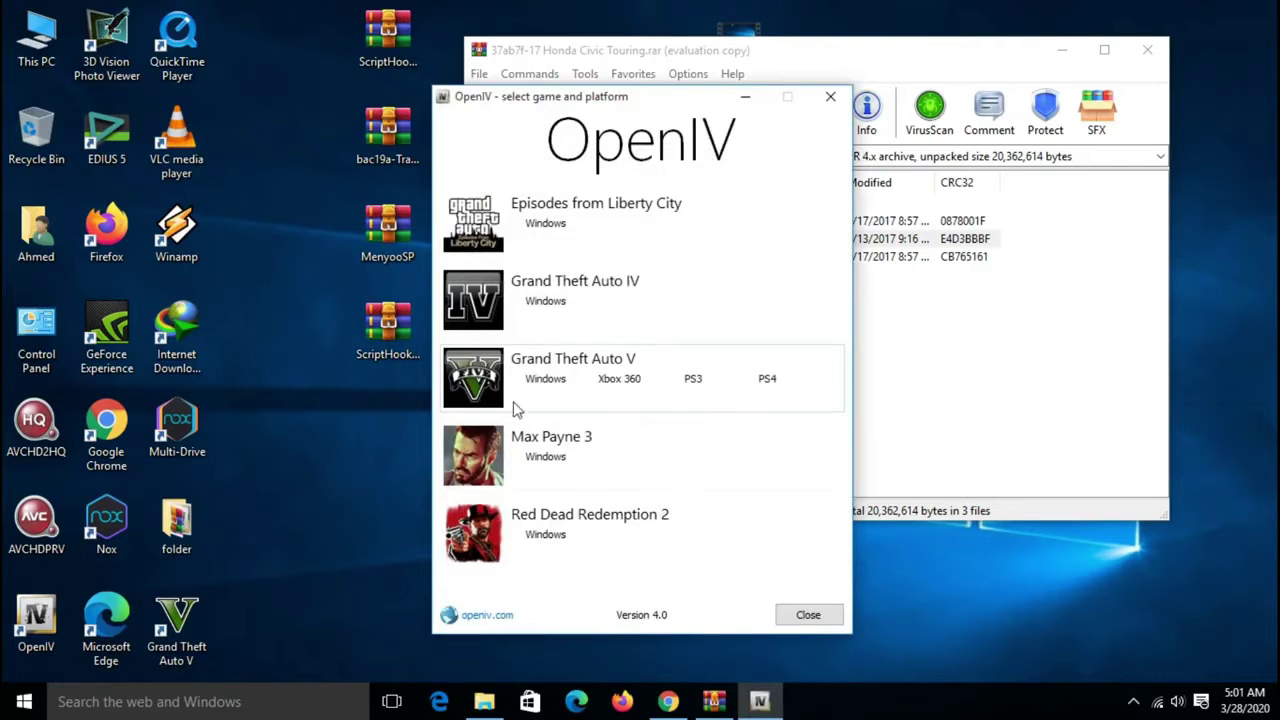
pyautogui.click(545, 379)
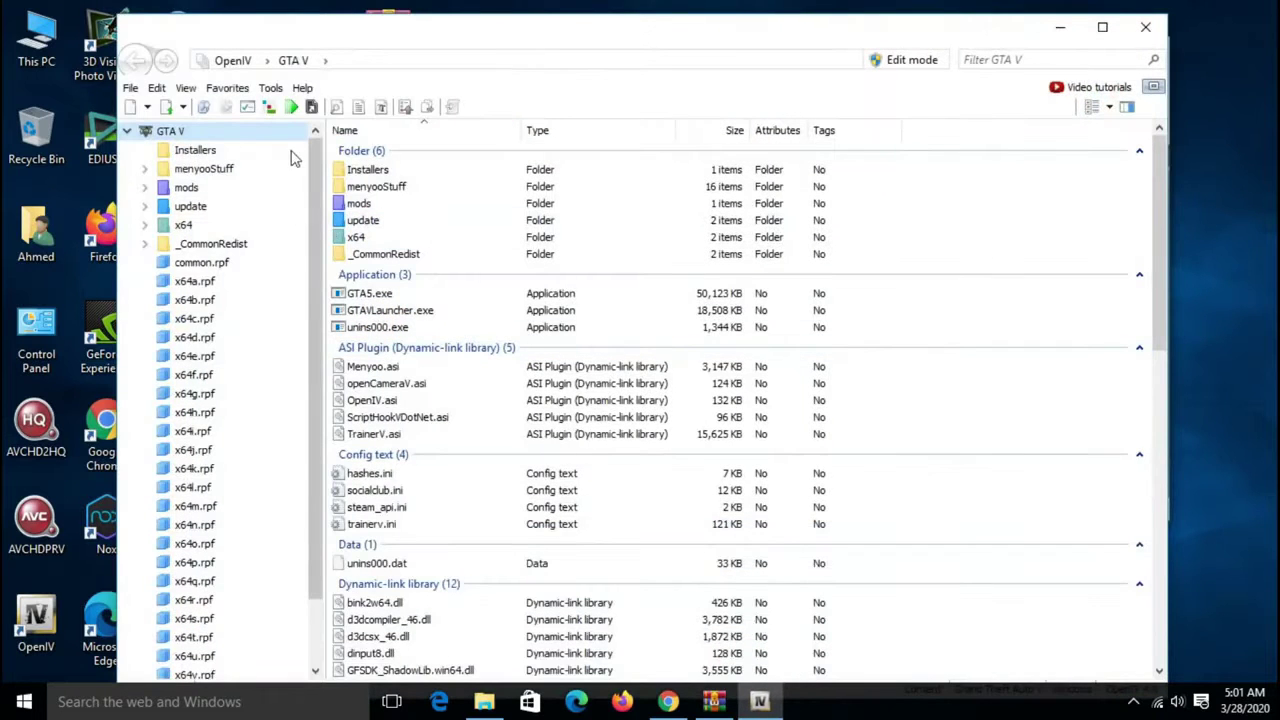
pyautogui.click(272, 92)
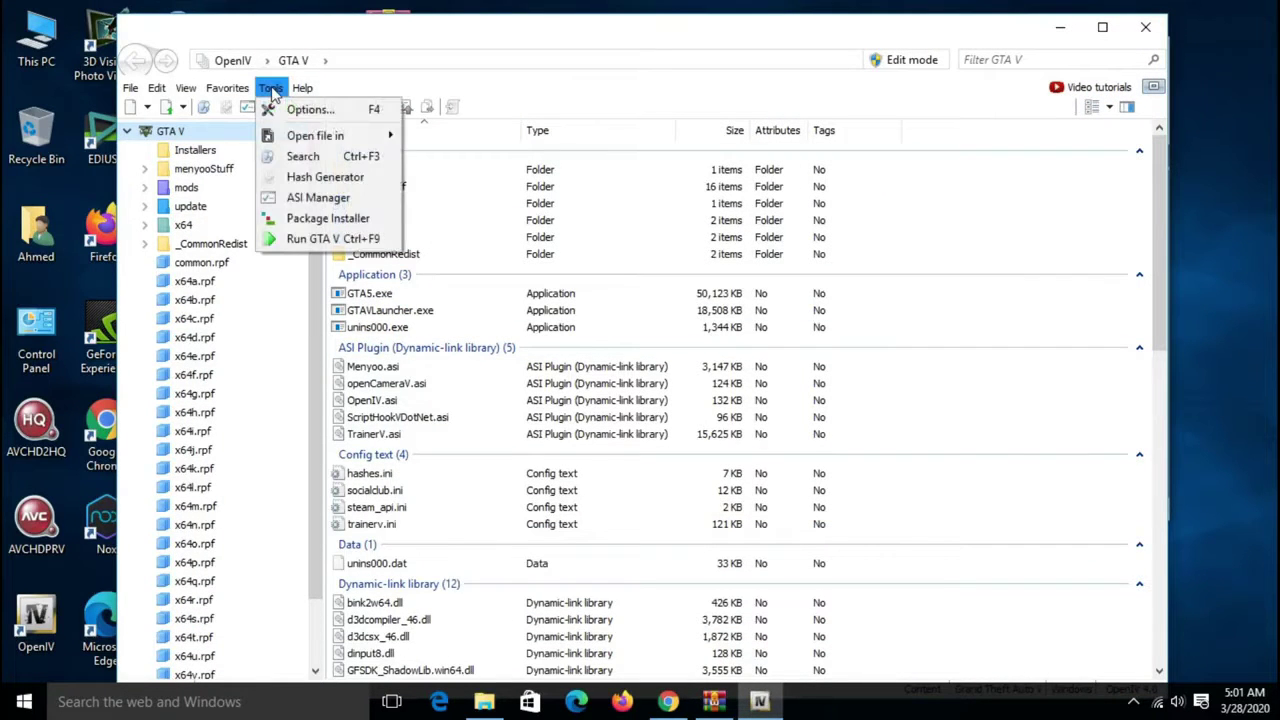
pyautogui.click(320, 160)
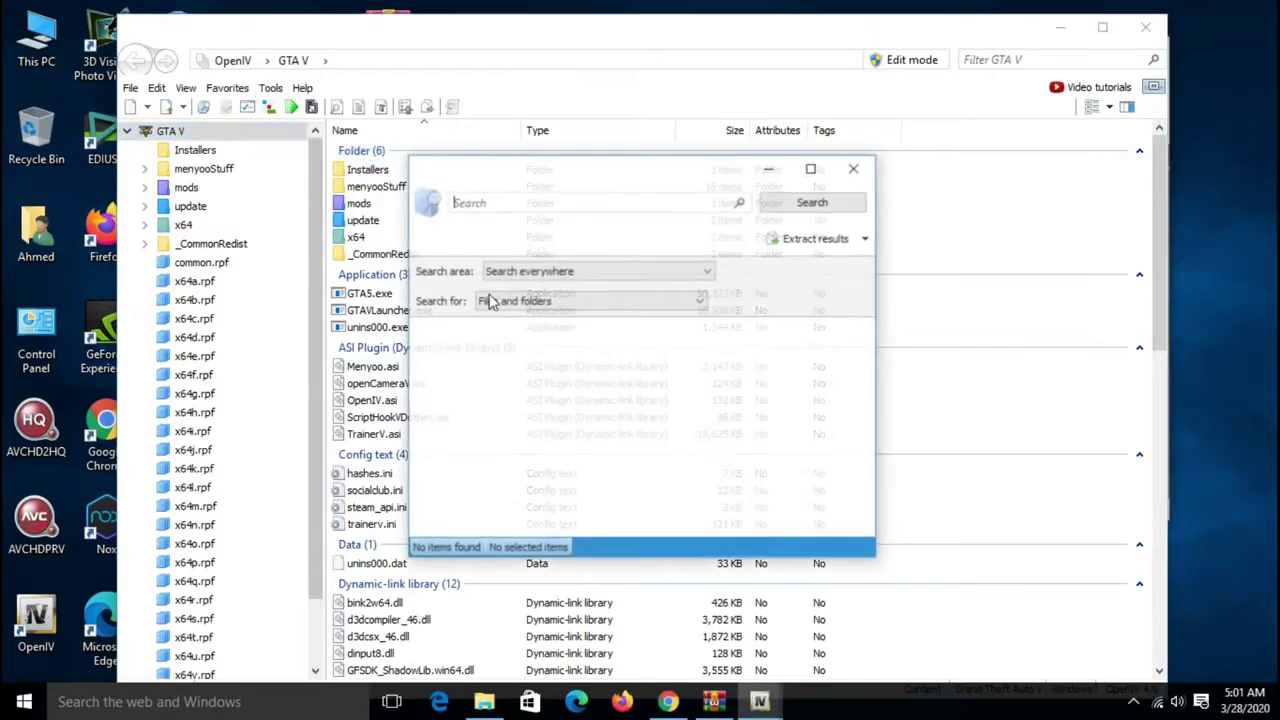
pyautogui.rightClick(479, 202)
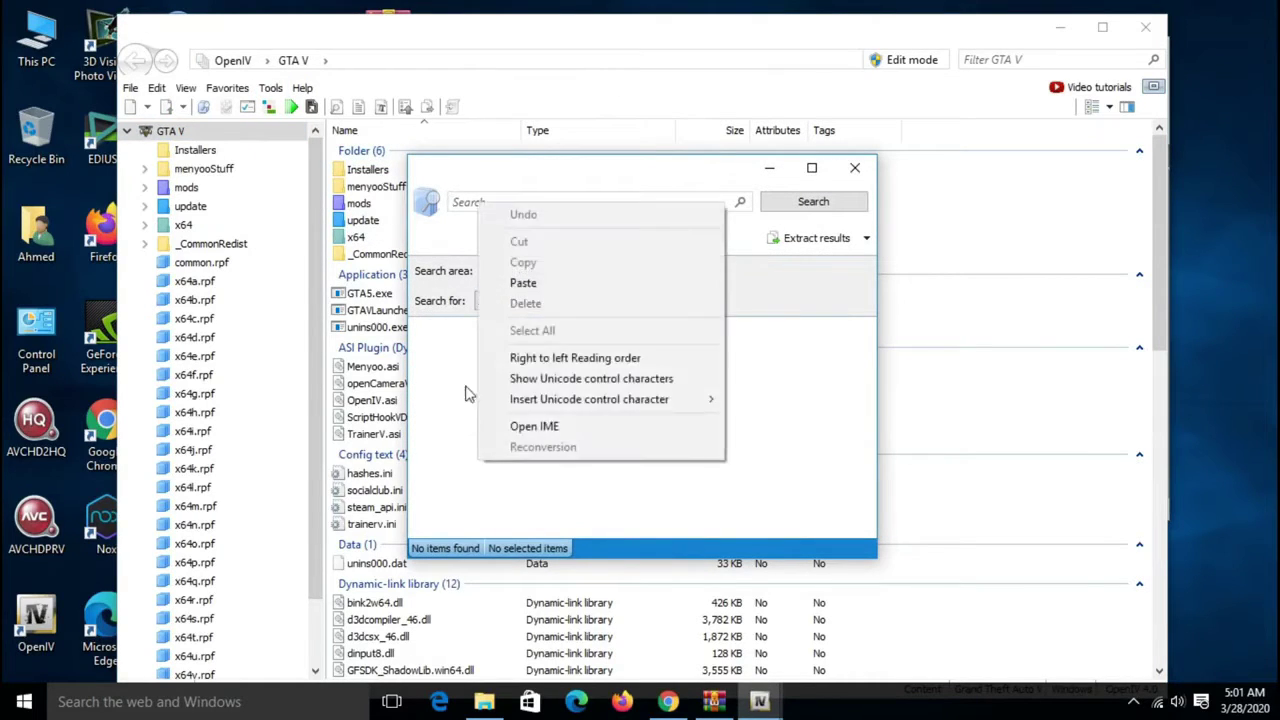
pyautogui.click(510, 280)
pyautogui.click(813, 202)
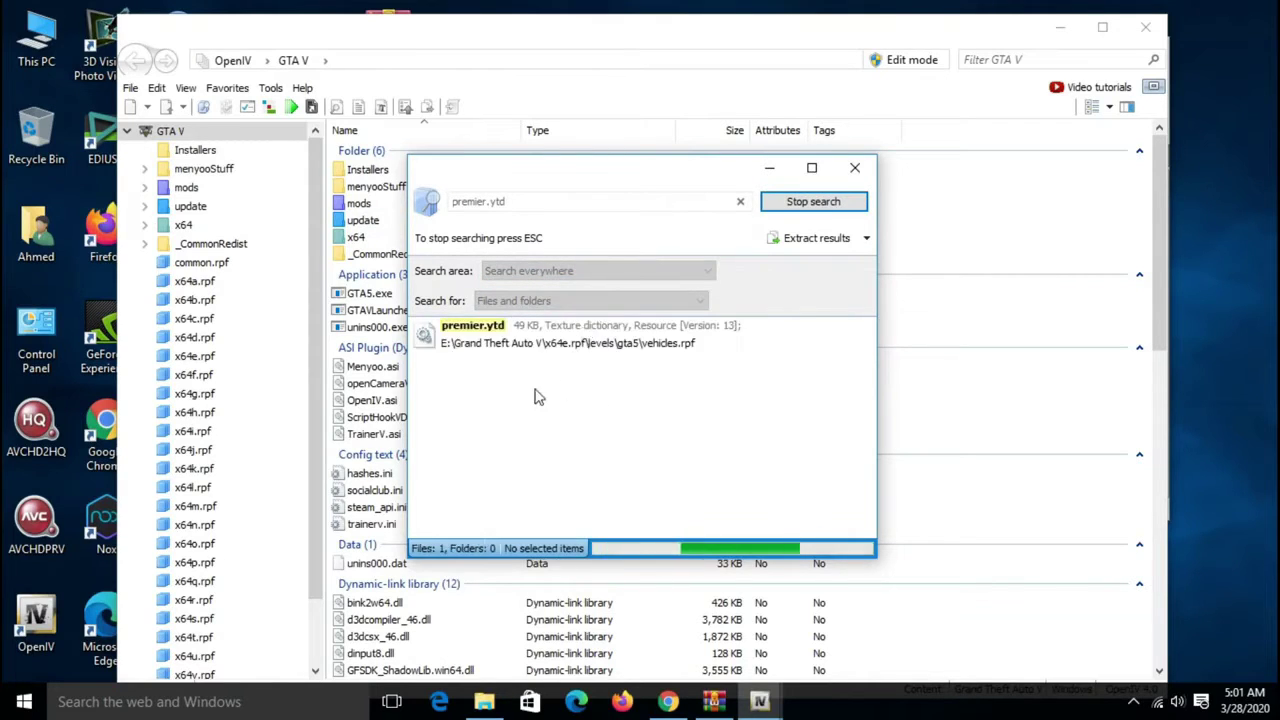
# Step: Go to the found premier.ytd in its game archive, dismiss the edit mode notice and select the file
pyautogui.click(515, 345)
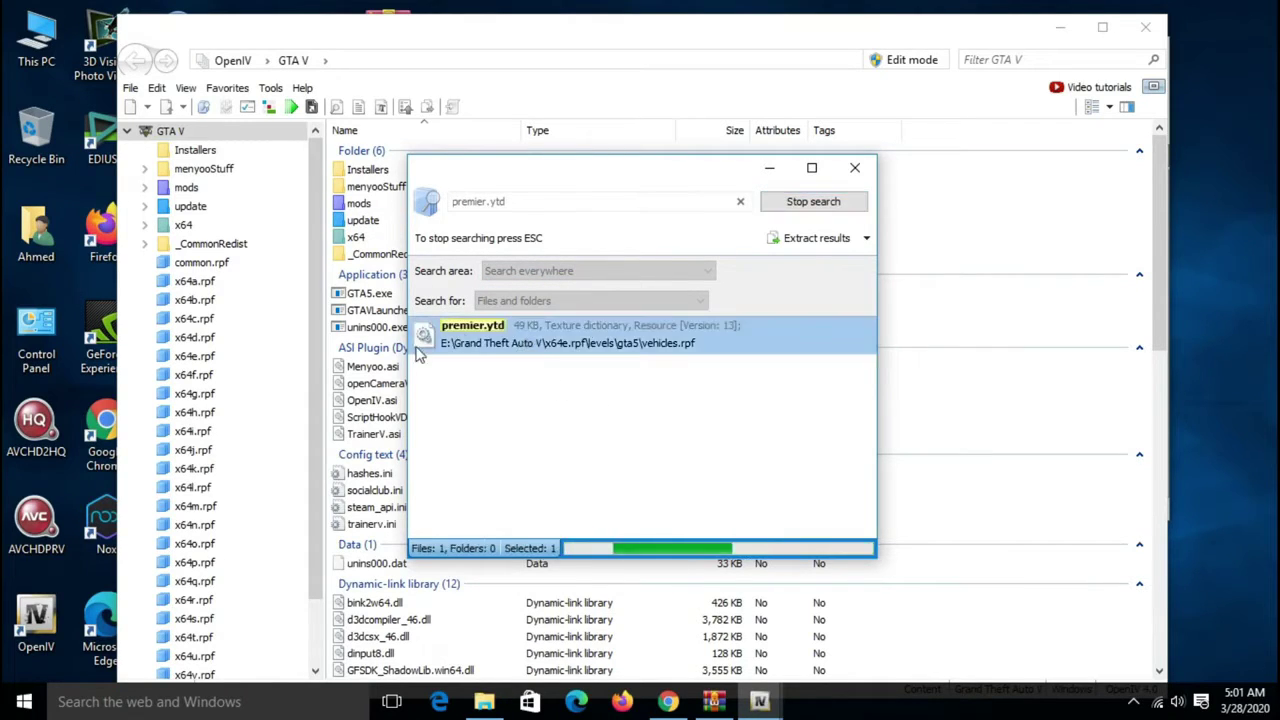
pyautogui.rightClick(485, 334)
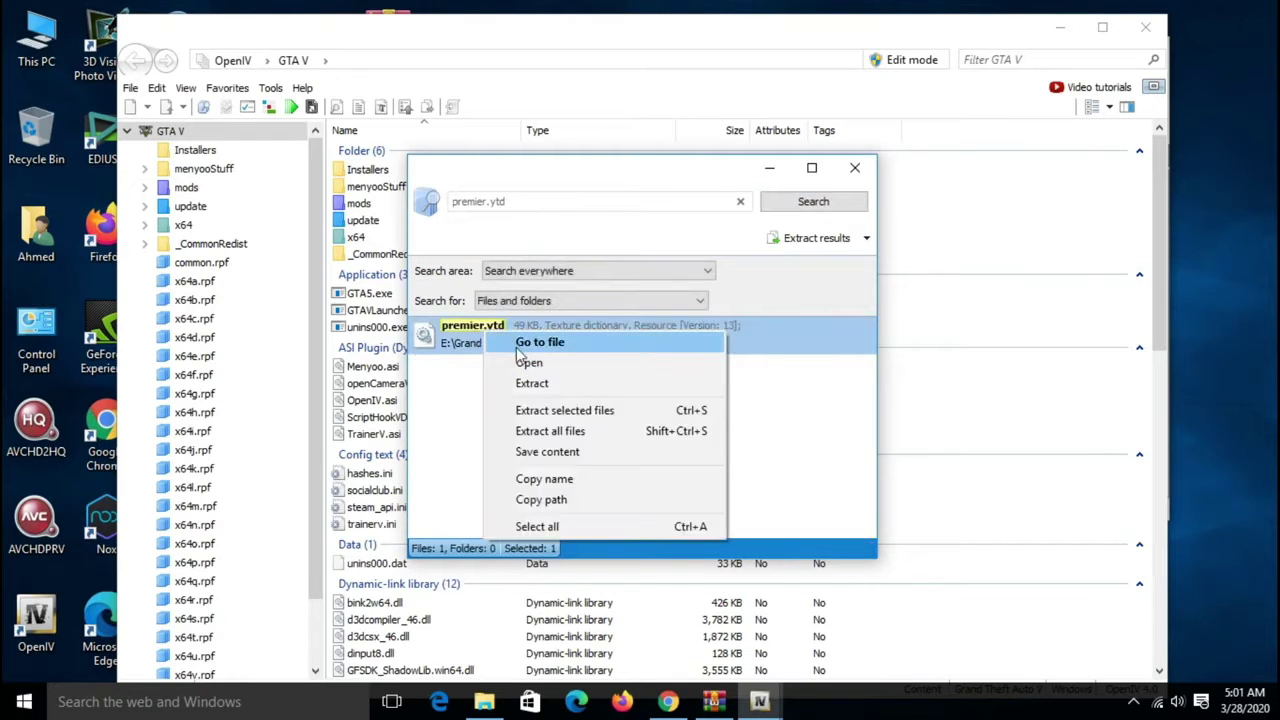
pyautogui.click(553, 348)
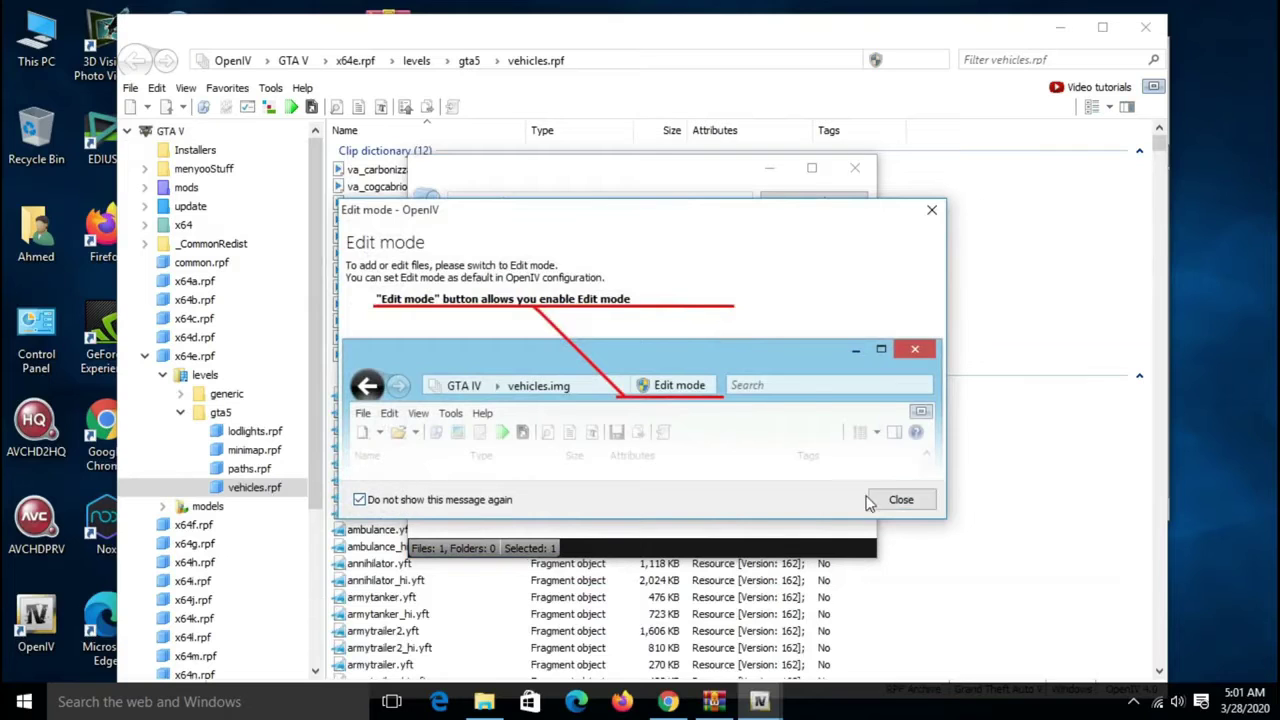
pyautogui.click(882, 500)
pyautogui.scroll(-7, 1086, 423)
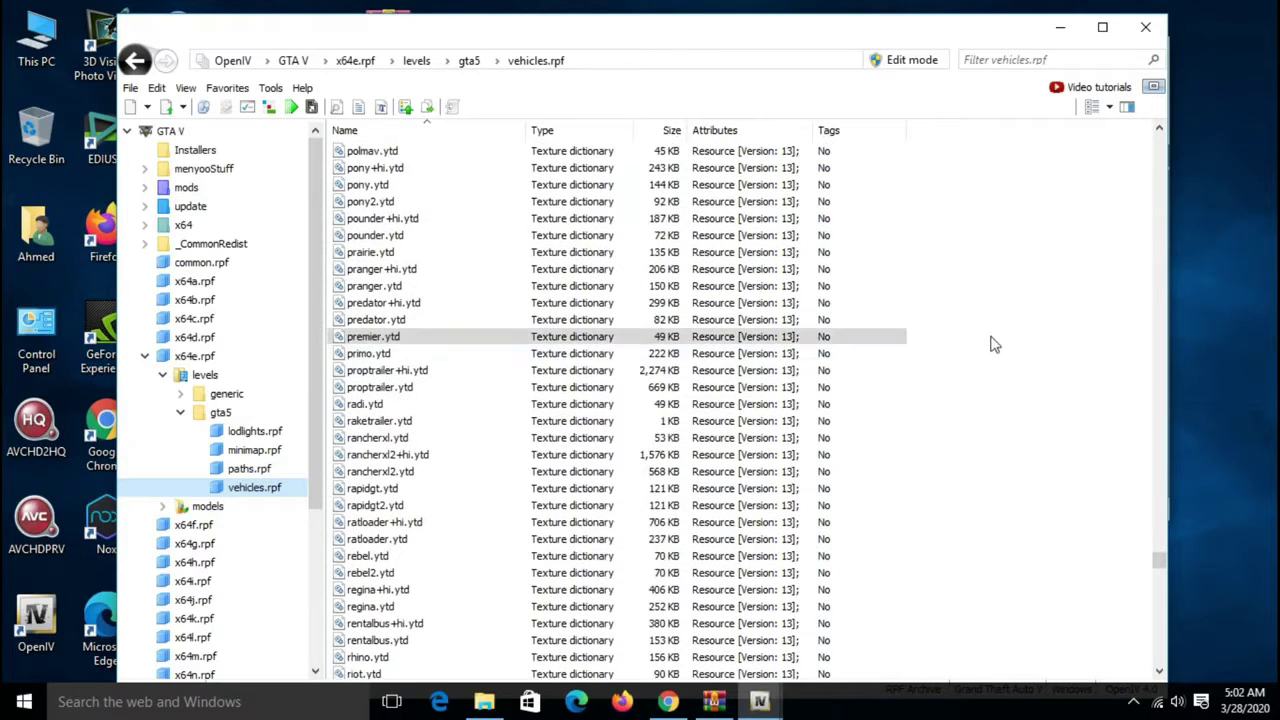
pyautogui.click(372, 340)
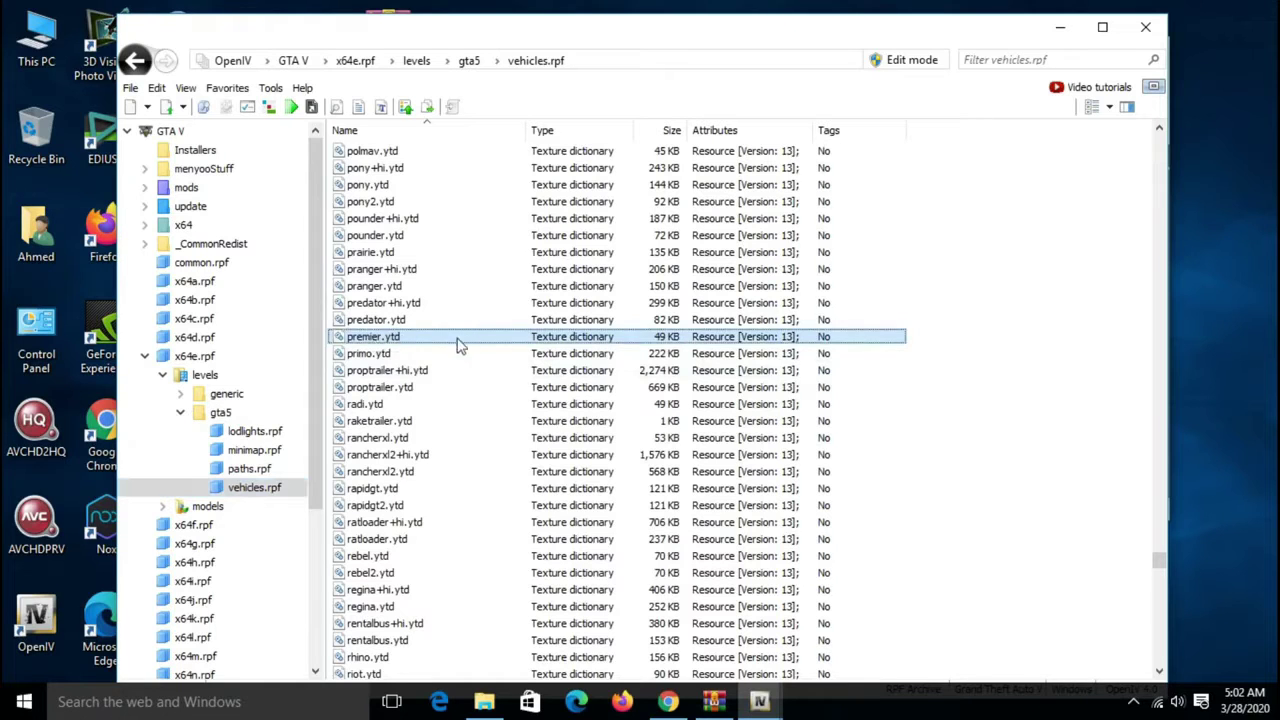
# Step: Turn on edit mode, accept the editing warning and copy the vehicles archive to the mods folder
pyautogui.moveTo(773, 32); pyautogui.dragTo(797, 49)
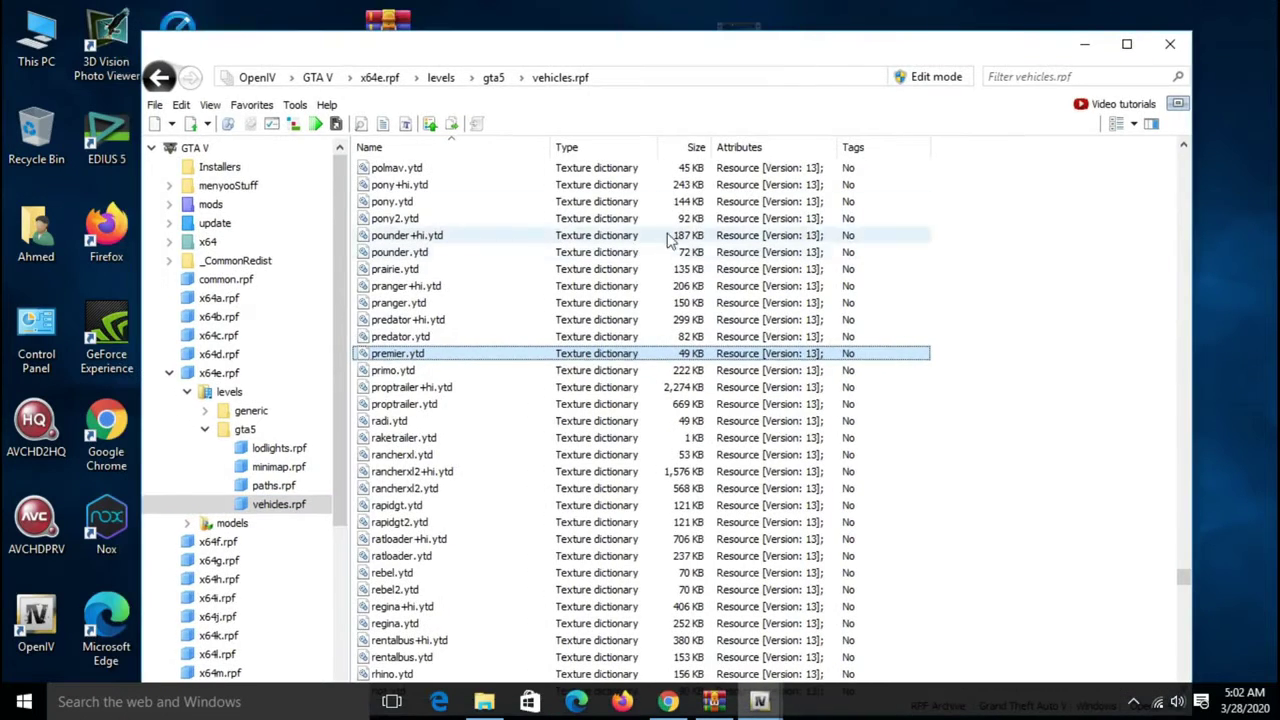
pyautogui.click(937, 78)
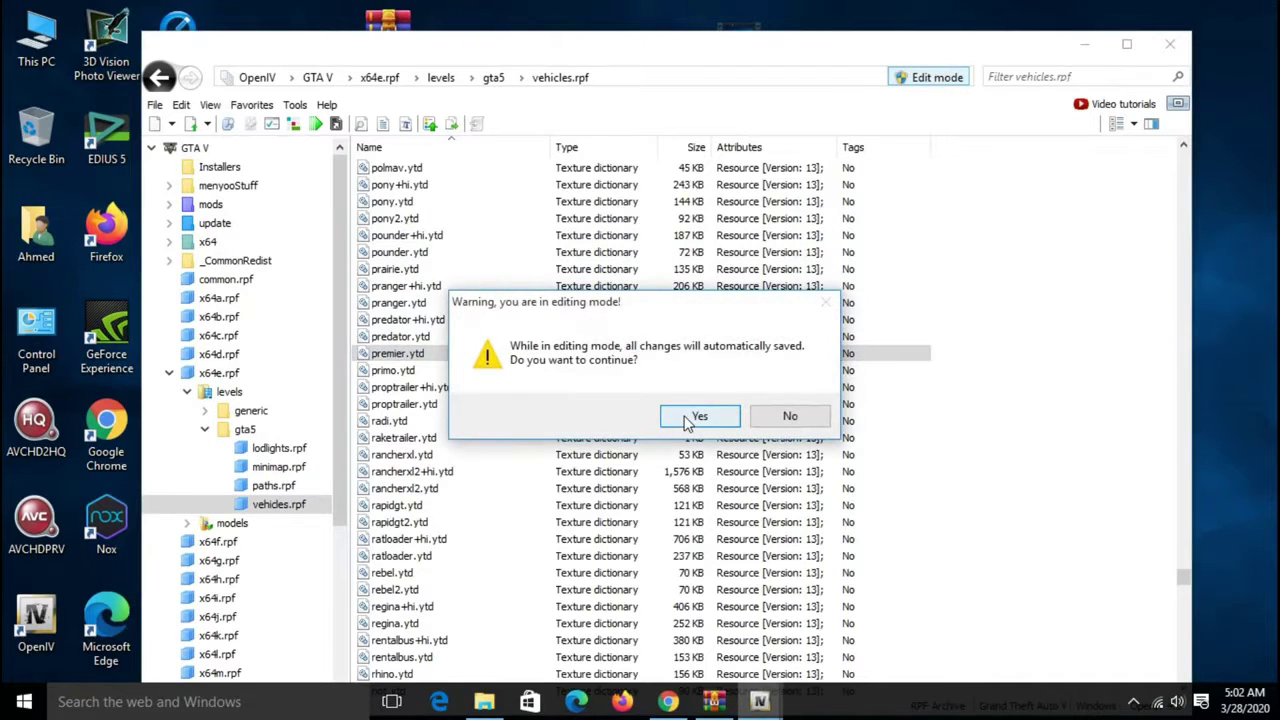
pyautogui.click(699, 417)
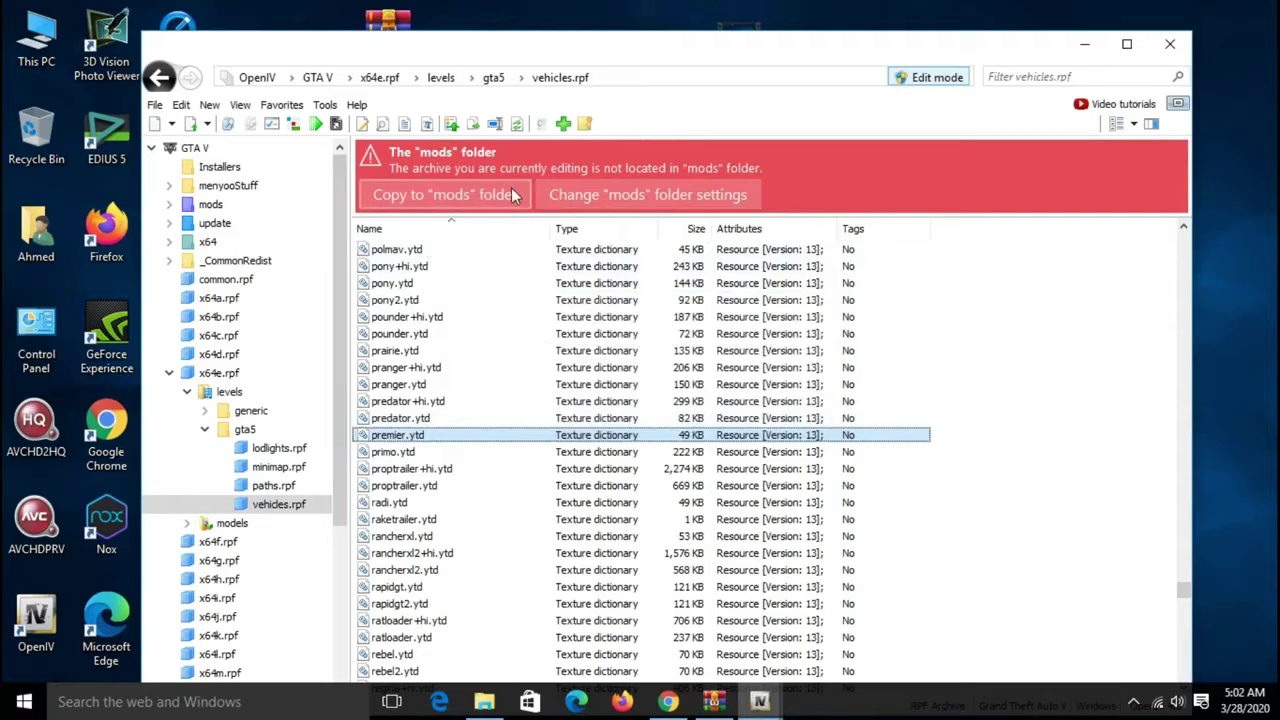
pyautogui.click(447, 197)
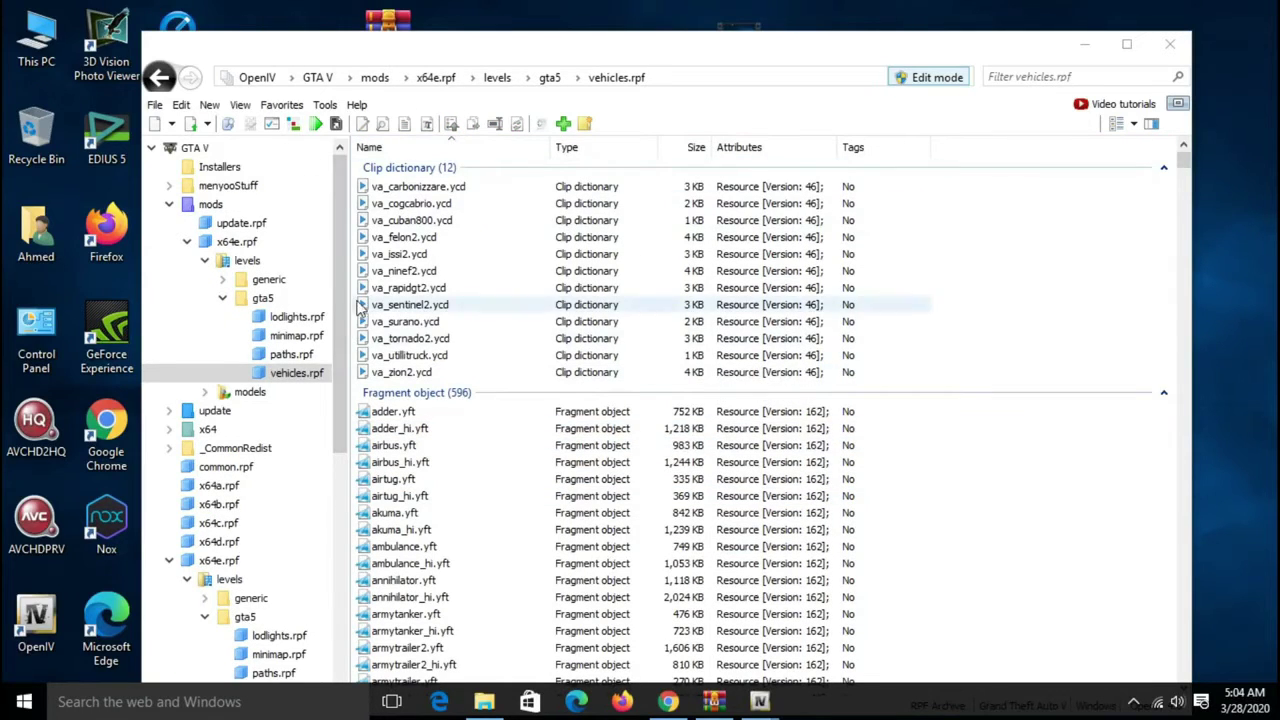
# Step: Search only the mods folder for premier.ytd and go to the found file's location in vehicles.rpf
pyautogui.click(325, 104)
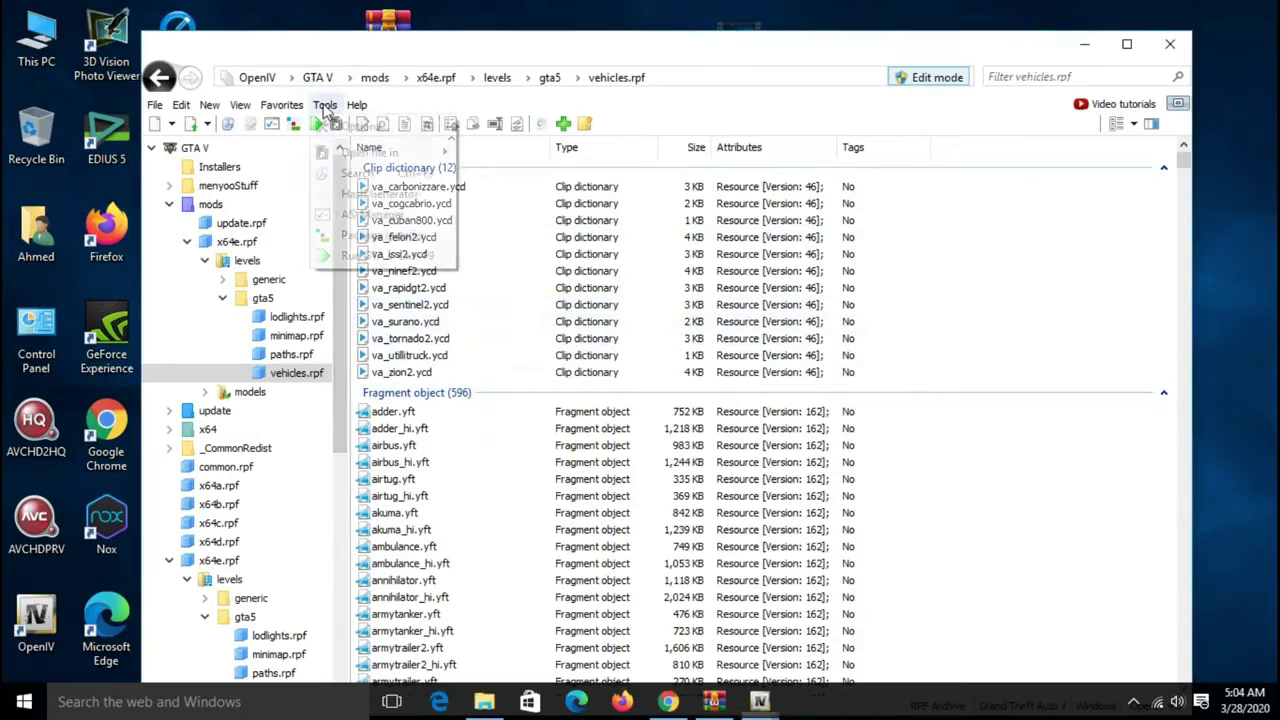
pyautogui.click(370, 175)
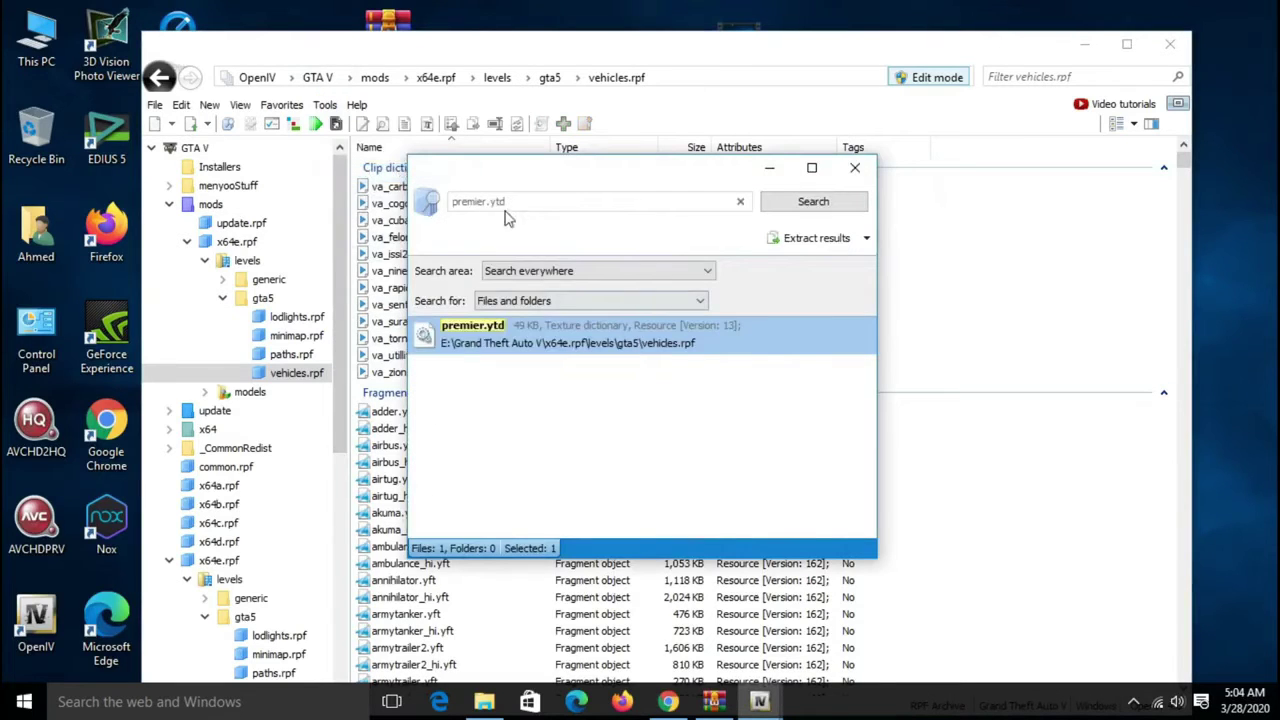
pyautogui.click(585, 276)
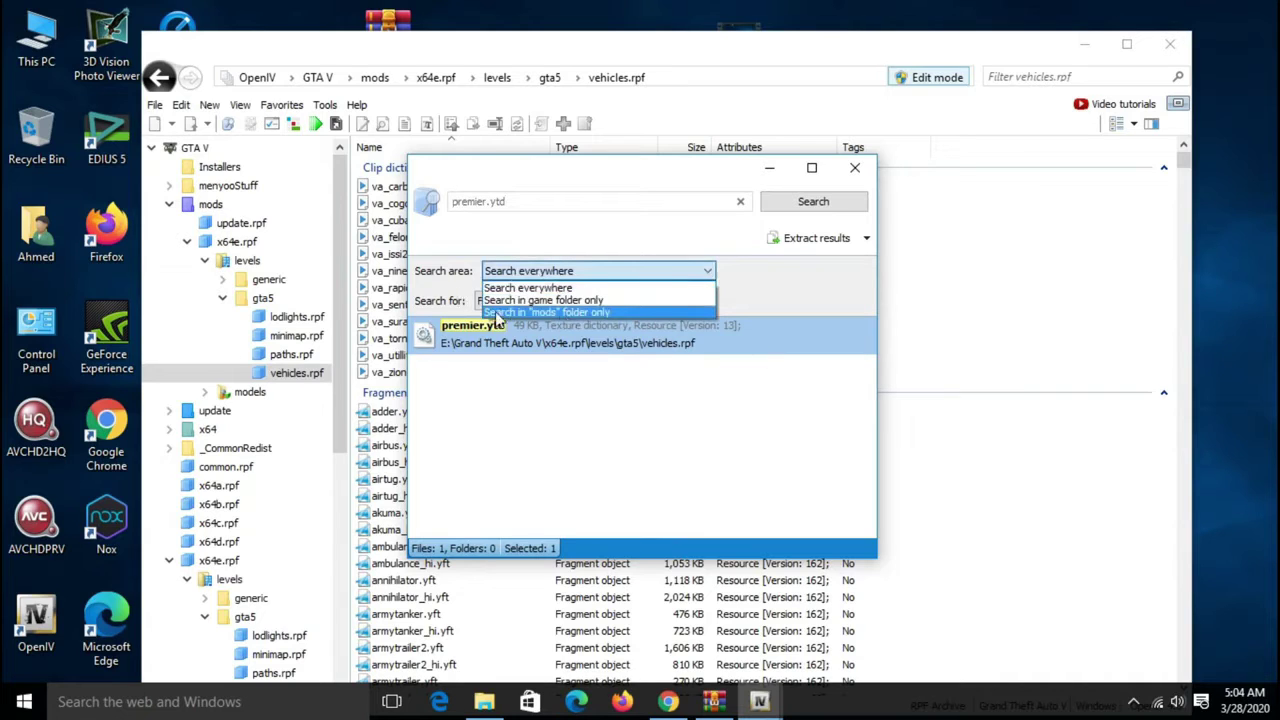
pyautogui.click(608, 312)
pyautogui.click(816, 207)
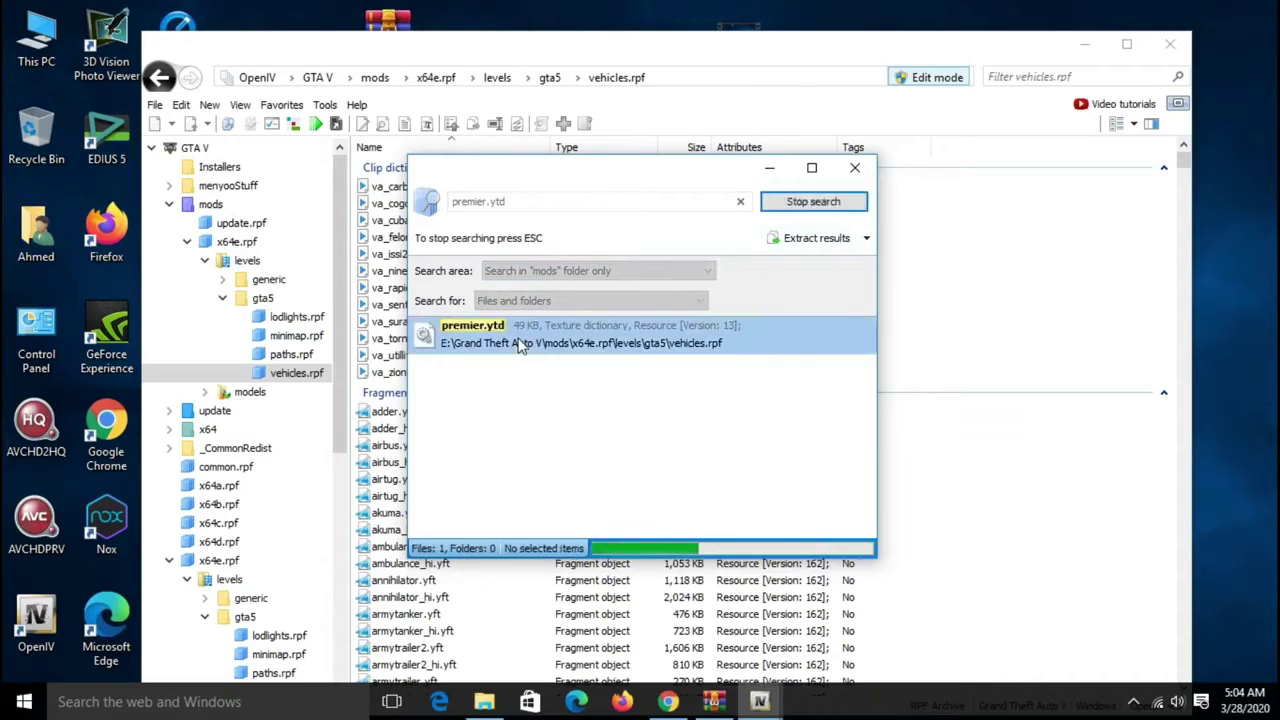
pyautogui.click(519, 343)
pyautogui.rightClick(430, 326)
pyautogui.click(472, 337)
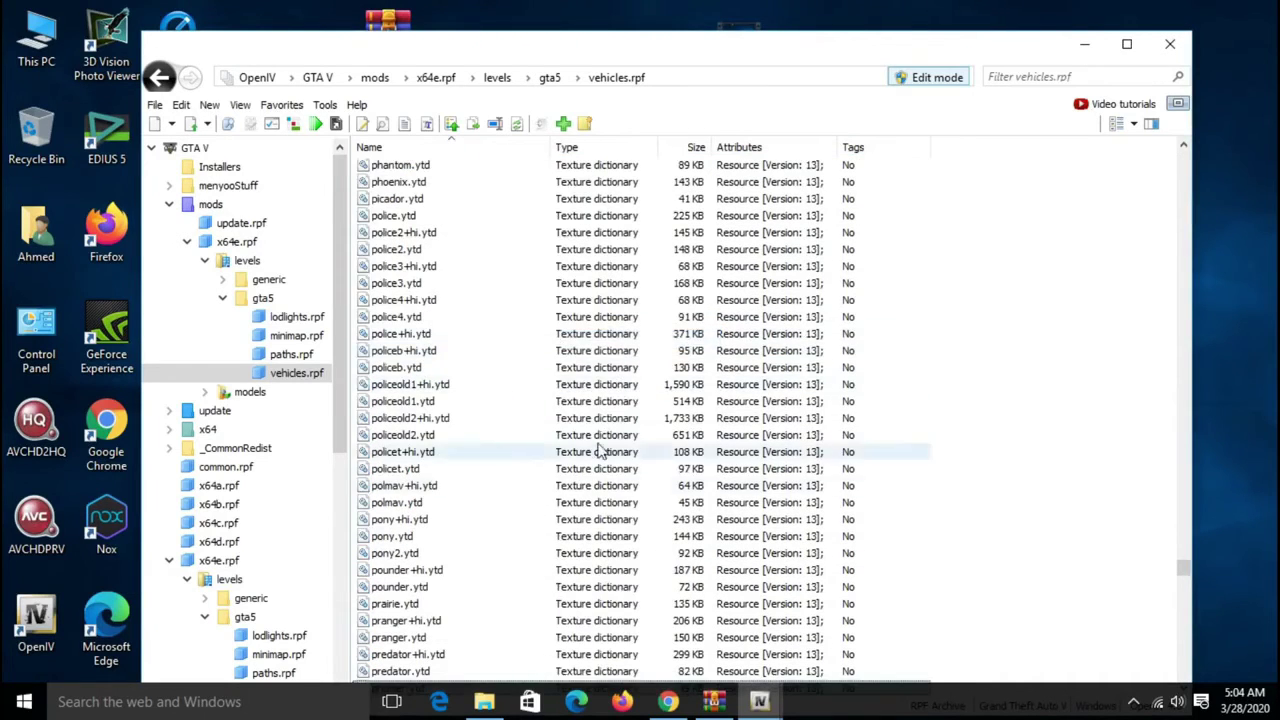
# Step: Copy premier.yft, premier.ytd and premier_hi.yft from the WinRAR archive into vehicles.rpf in the mods folder
pyautogui.moveTo(1072, 50); pyautogui.dragTo(793, 88)
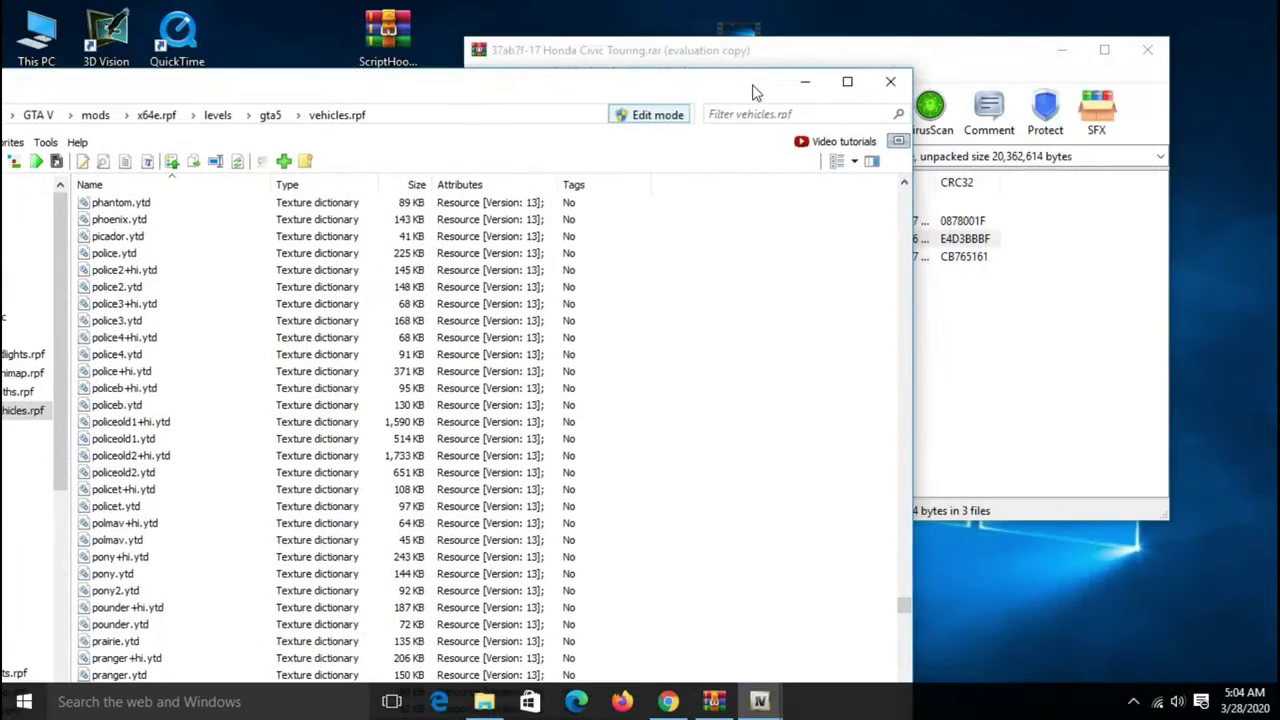
pyautogui.click(782, 330)
pyautogui.moveTo(535, 282); pyautogui.dragTo(486, 225)
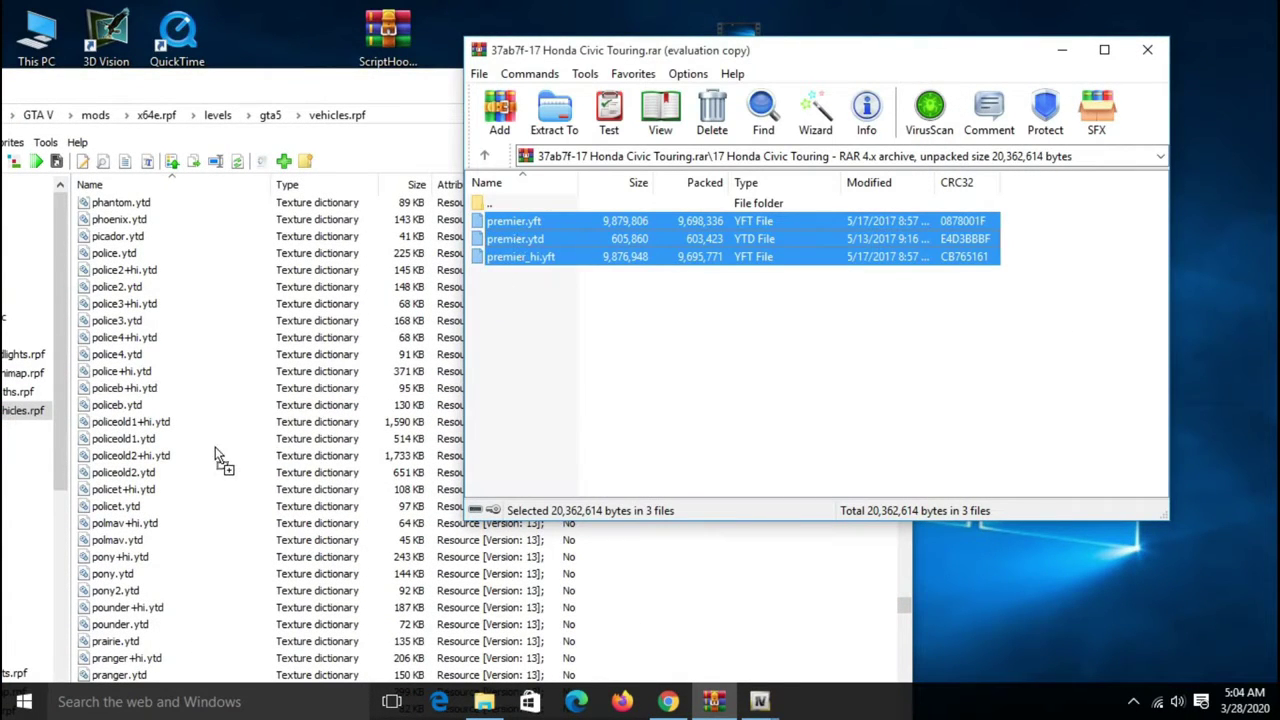
pyautogui.moveTo(220, 455); pyautogui.dragTo(214, 450)
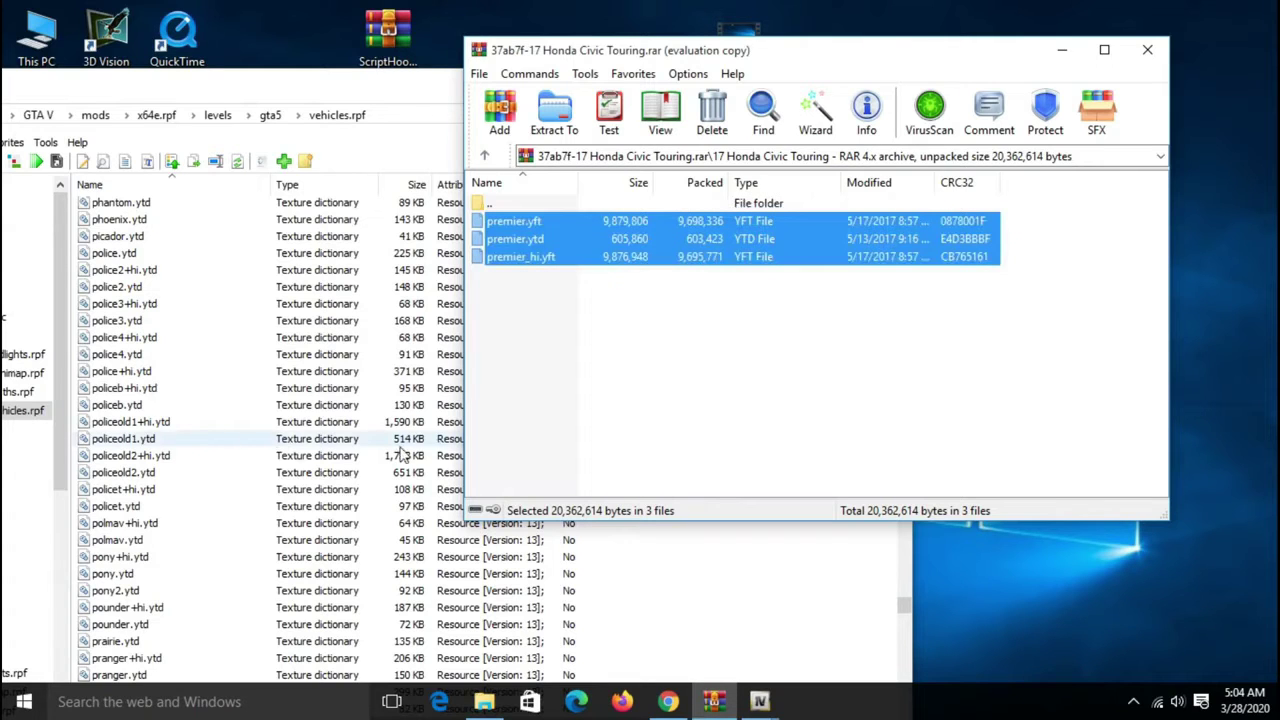
pyautogui.click(337, 88)
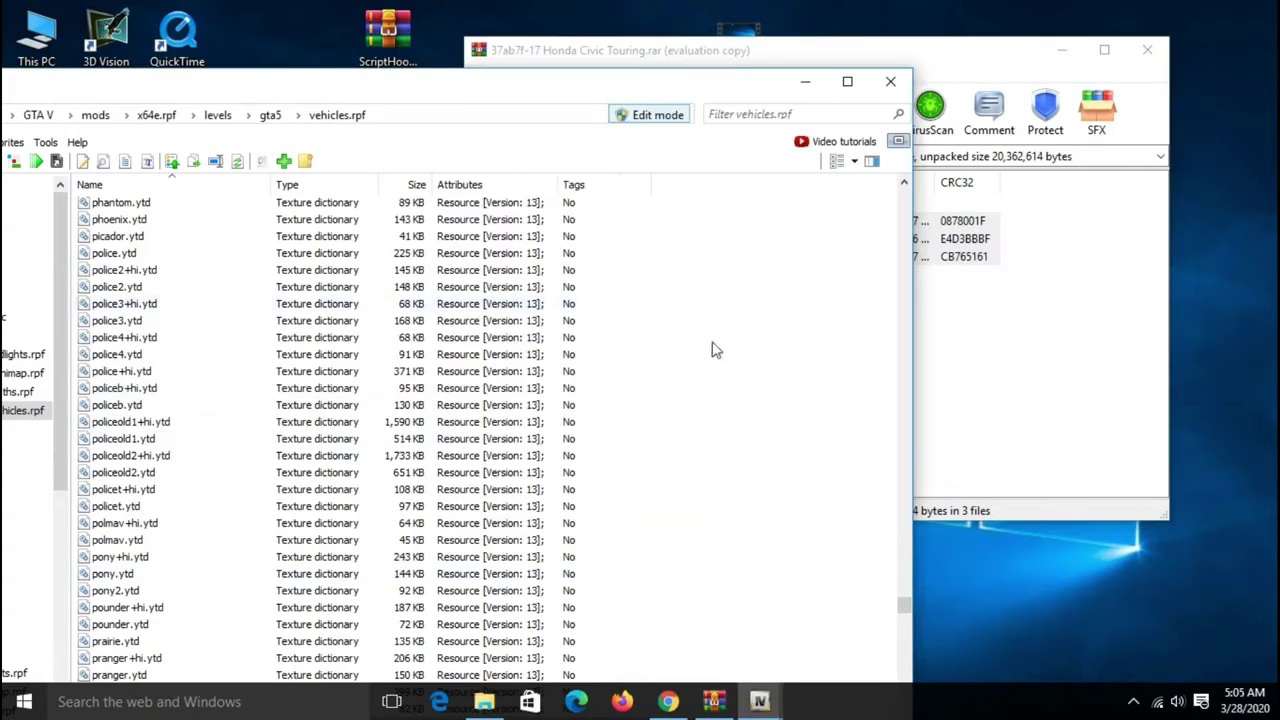
pyautogui.click(940, 379)
pyautogui.click(491, 222)
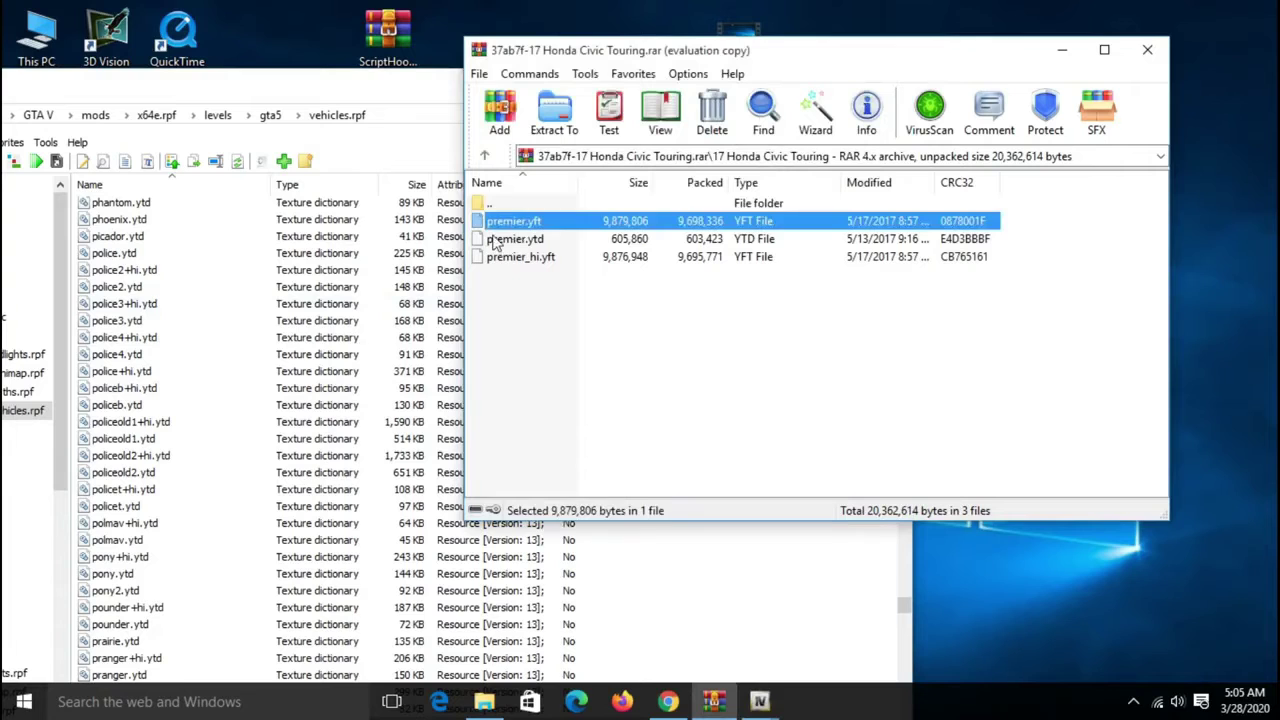
pyautogui.rightClick(503, 225)
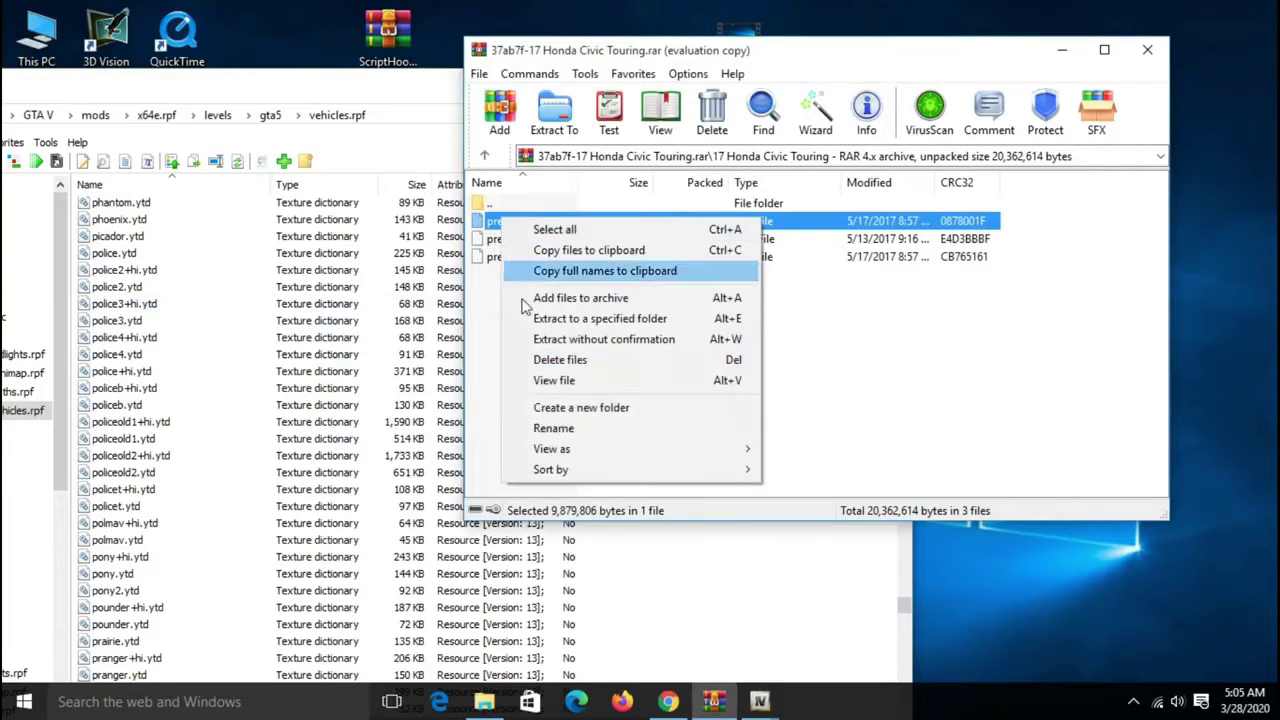
pyautogui.click(563, 429)
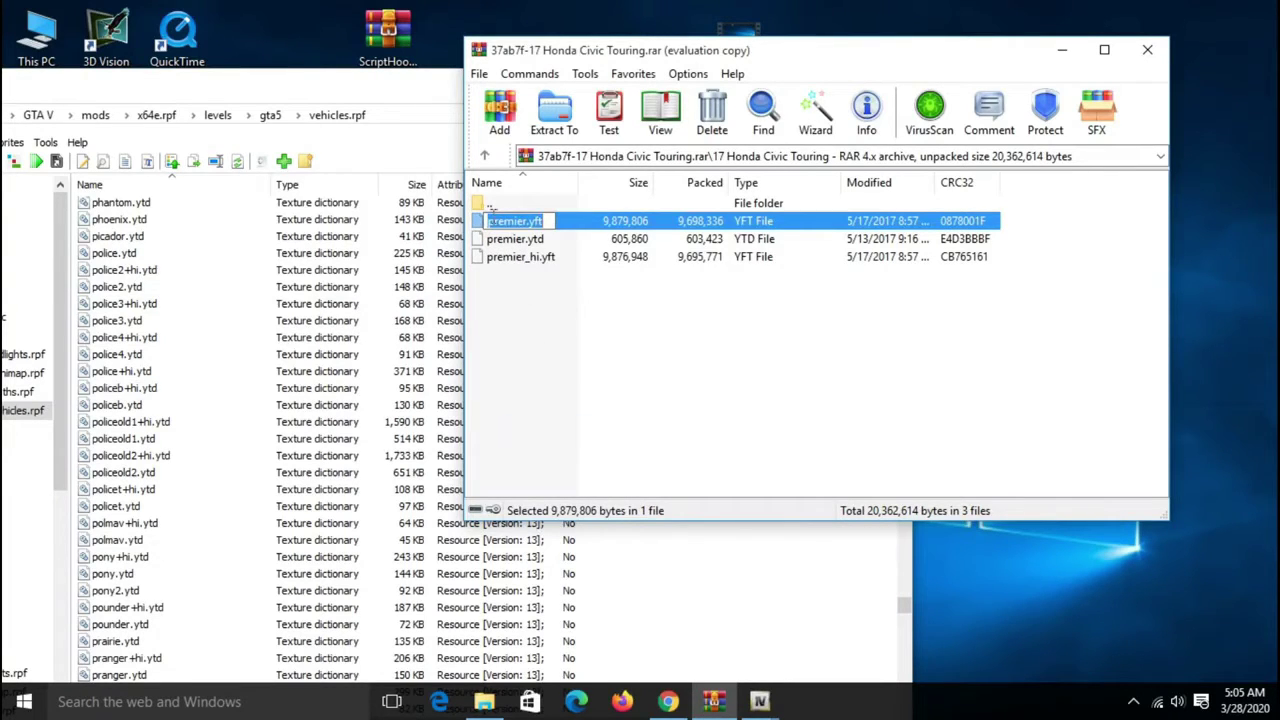
pyautogui.click(545, 320)
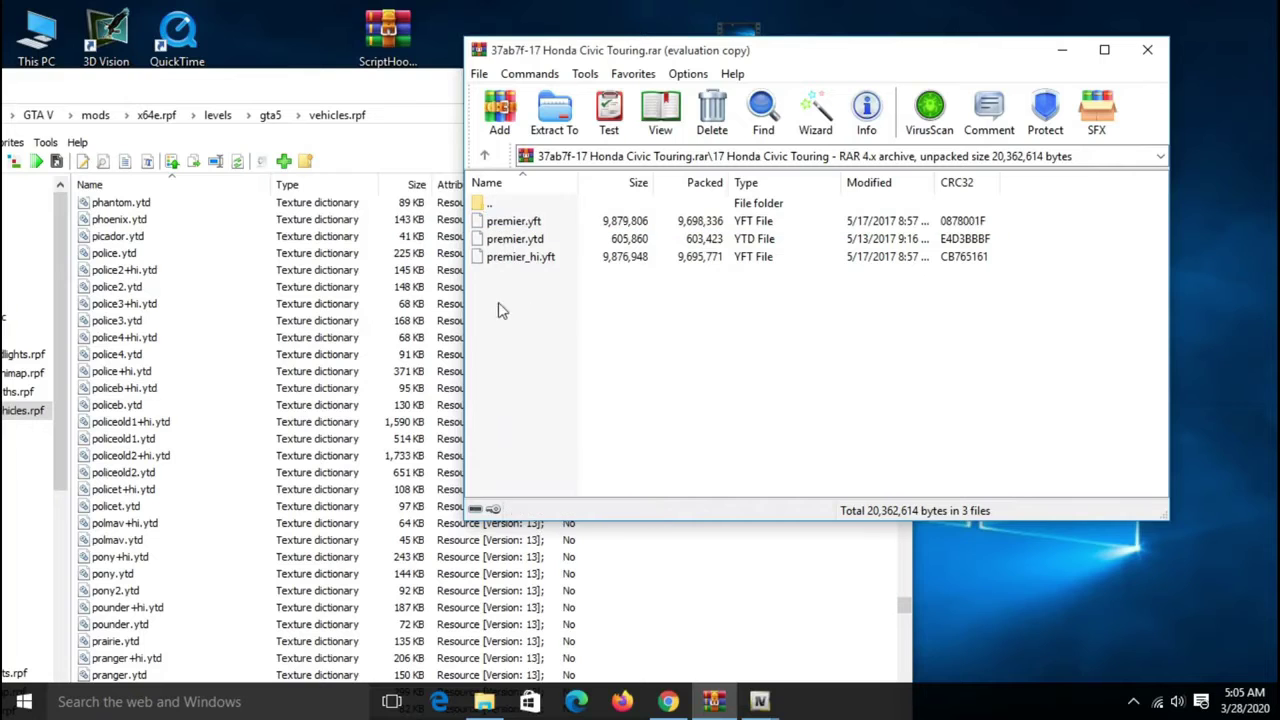
# Step: Close the WinRAR and OpenIV windows and refresh the desktop
pyautogui.click(1147, 49)
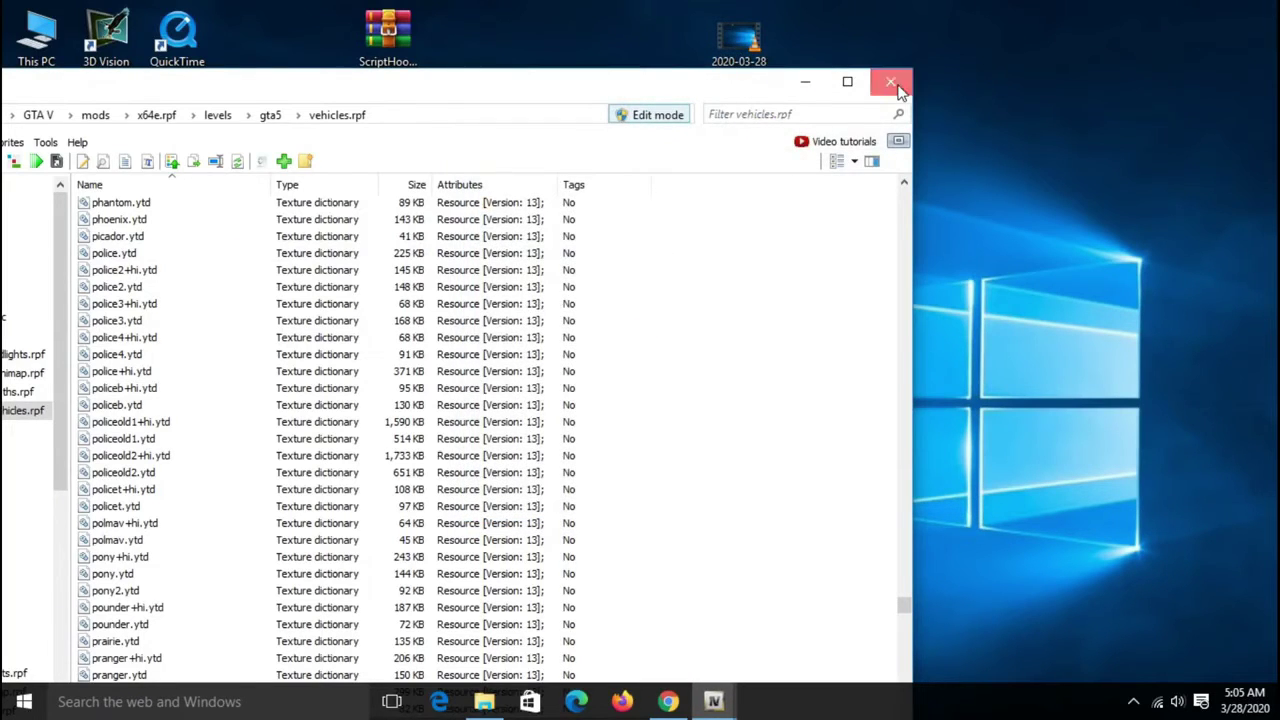
pyautogui.click(900, 88)
pyautogui.rightClick(555, 320)
pyautogui.click(600, 374)
pyautogui.rightClick(548, 172)
pyautogui.click(593, 230)
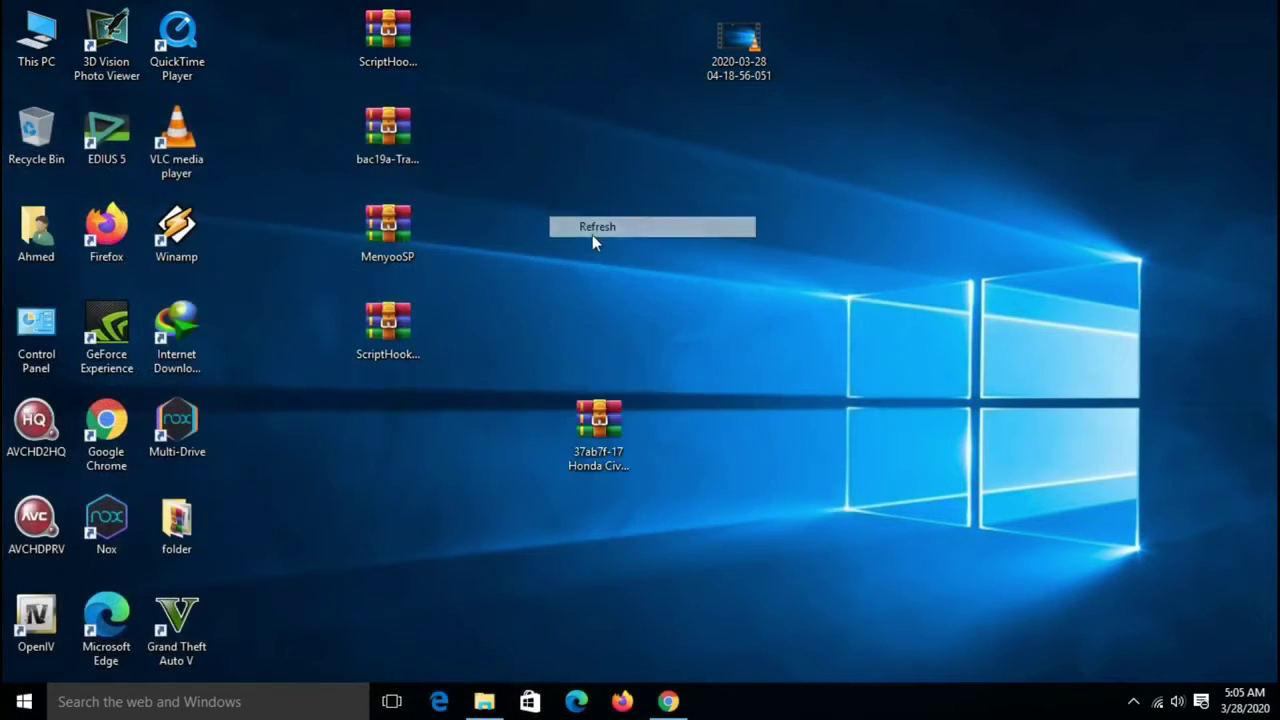
# Step: Launch Grand Theft Auto V and open the Vehicle Spawner among the Menyoo vehicle options
pyautogui.doubleClick(176, 625)
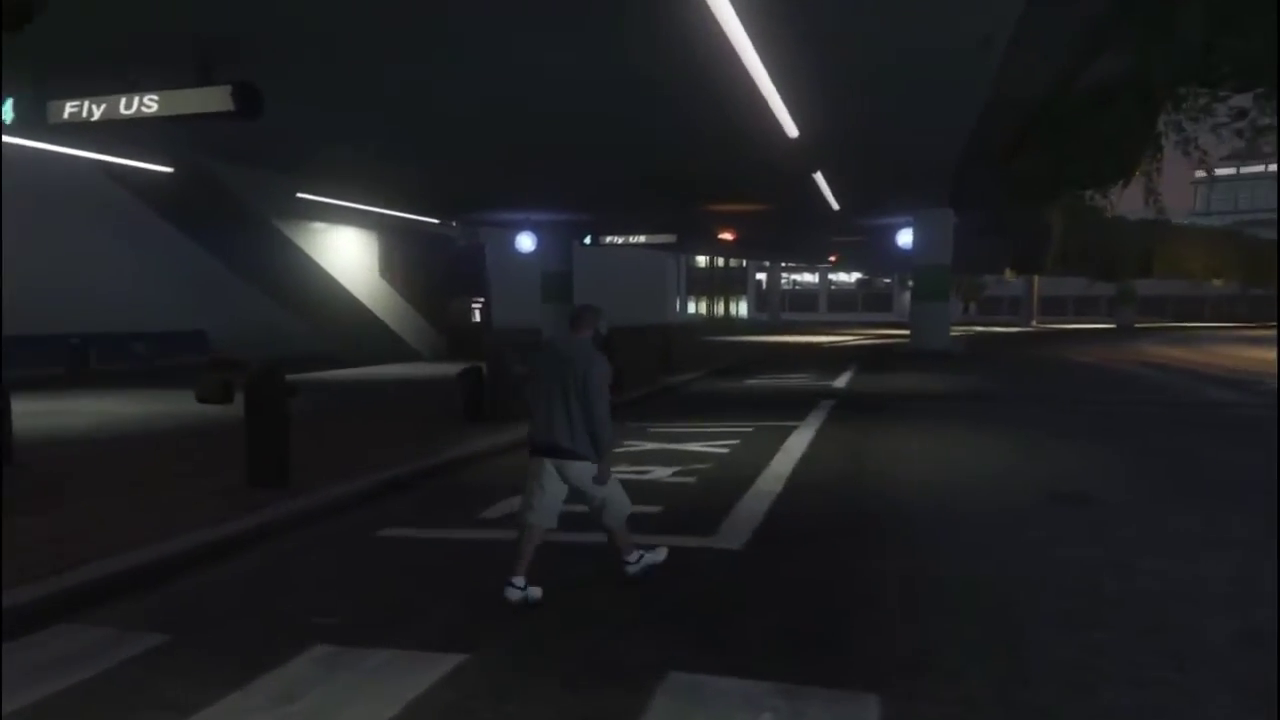
pyautogui.press('F8')
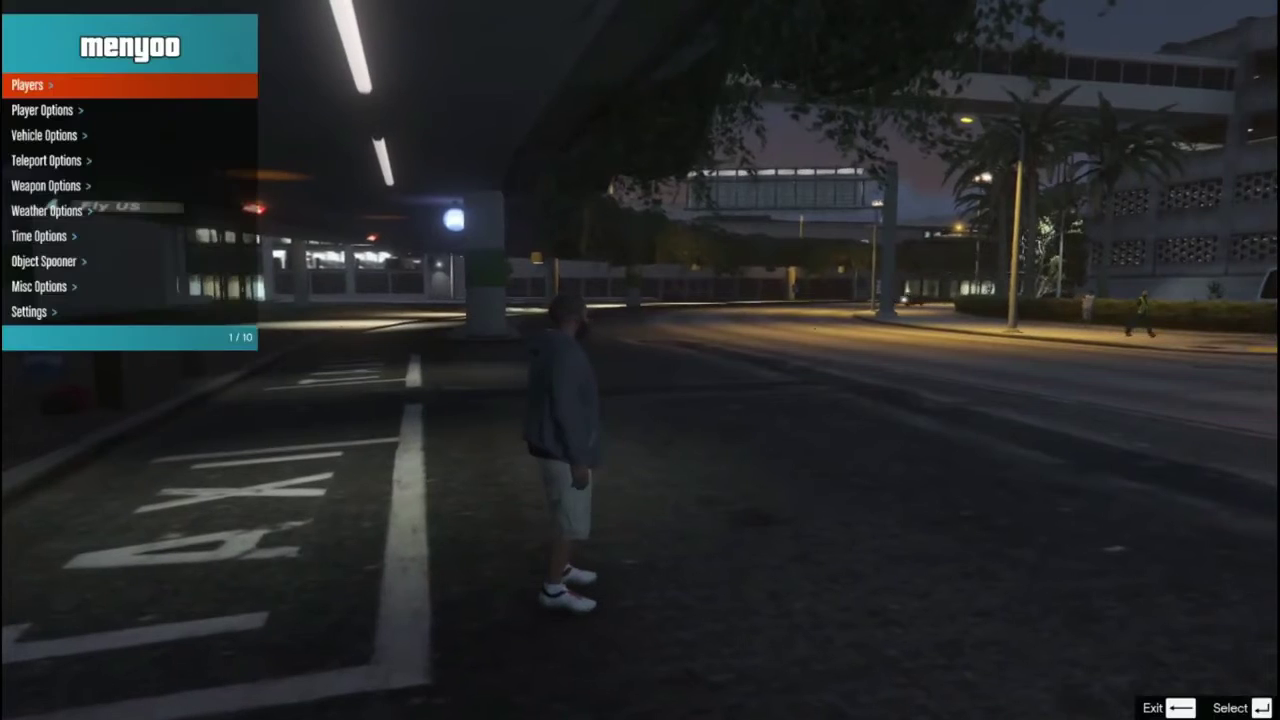
pyautogui.press('Down')
pyautogui.press('Down')
pyautogui.press('Down')
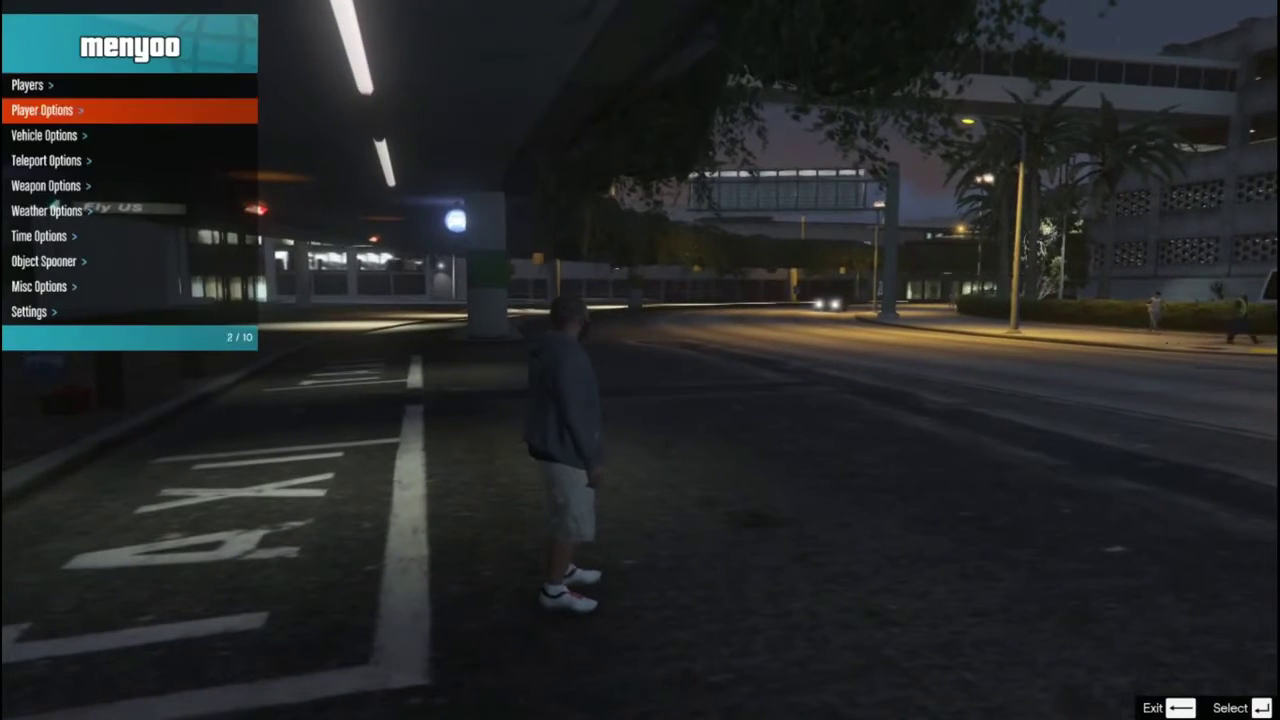
pyautogui.press('Up')
pyautogui.press('Up')
pyautogui.press('Down')
pyautogui.press('Return')
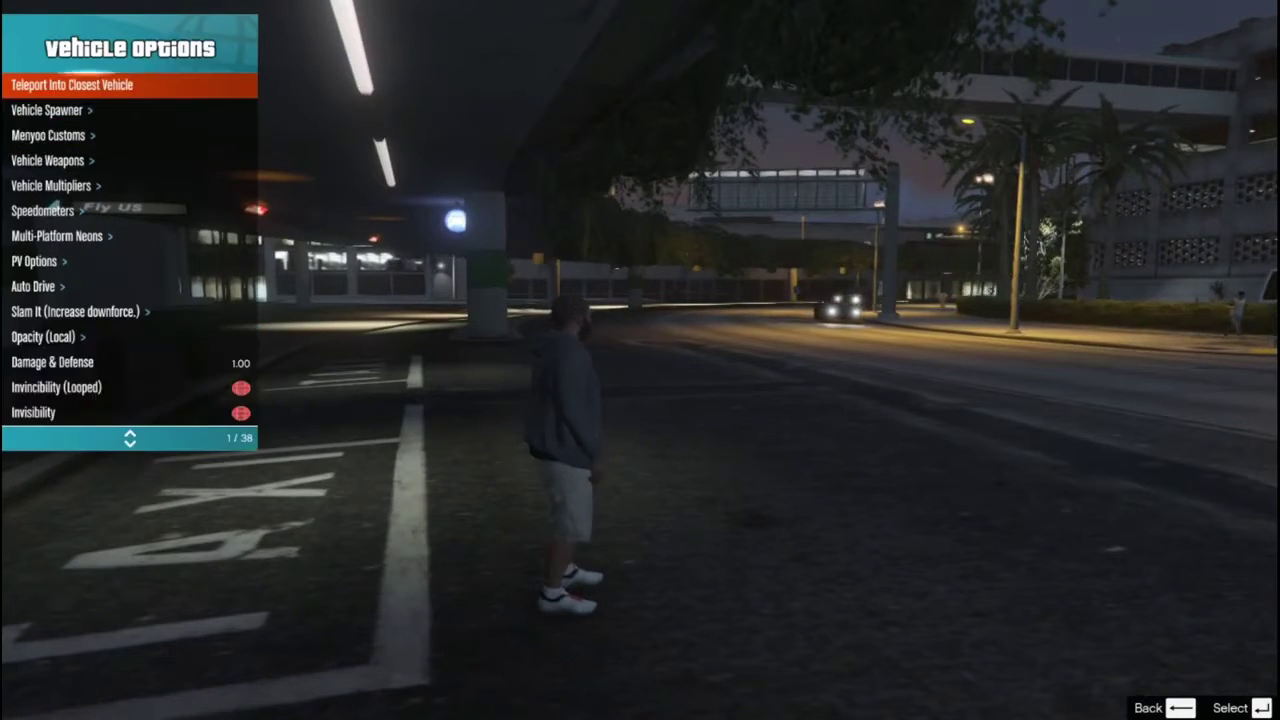
pyautogui.press('Down')
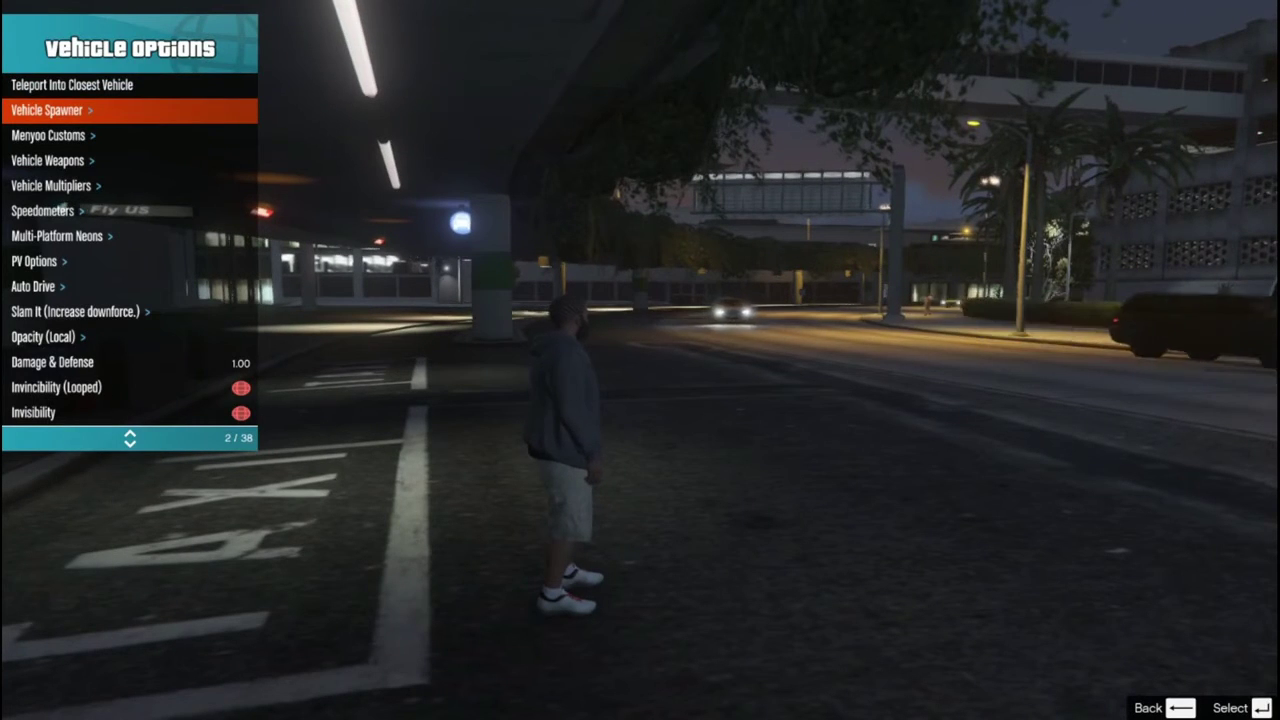
pyautogui.press('Return')
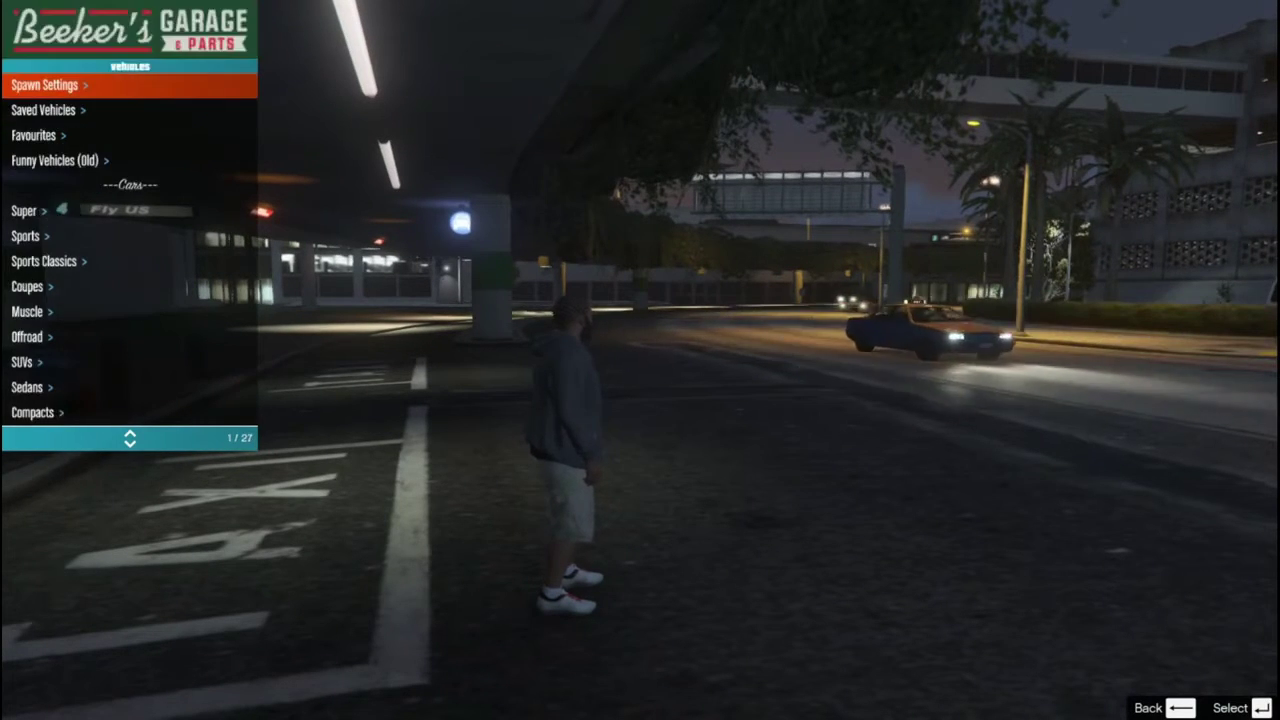
# Step: Look through the vehicle spawner's car categories to find the one that should hold the Premier
pyautogui.press('Down')
pyautogui.press('Down')
pyautogui.press('Down')
pyautogui.press('Down')
pyautogui.press('Down')
pyautogui.press('Down')
pyautogui.press('Down')
pyautogui.press('Down')
pyautogui.press('Down')
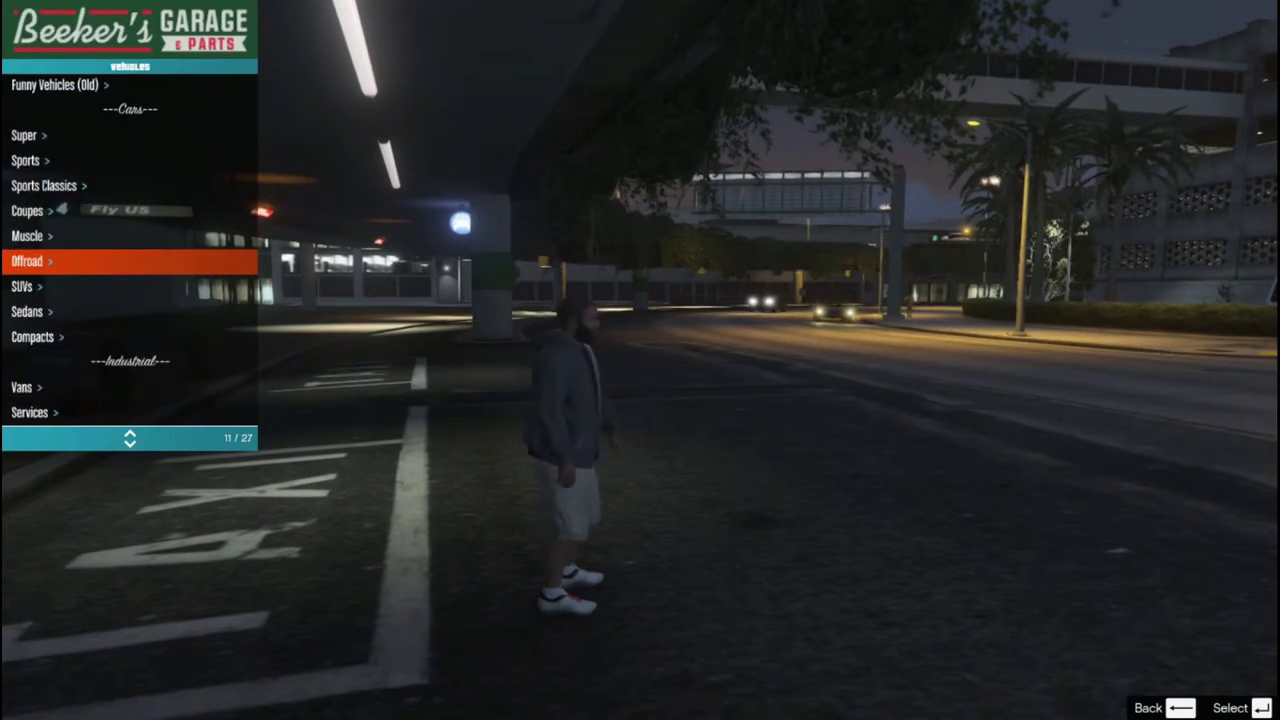
pyautogui.press('Up')
pyautogui.press('Up')
pyautogui.press('Up')
pyautogui.press('Up')
pyautogui.press('Down')
pyautogui.press('Up')
pyautogui.press('Up')
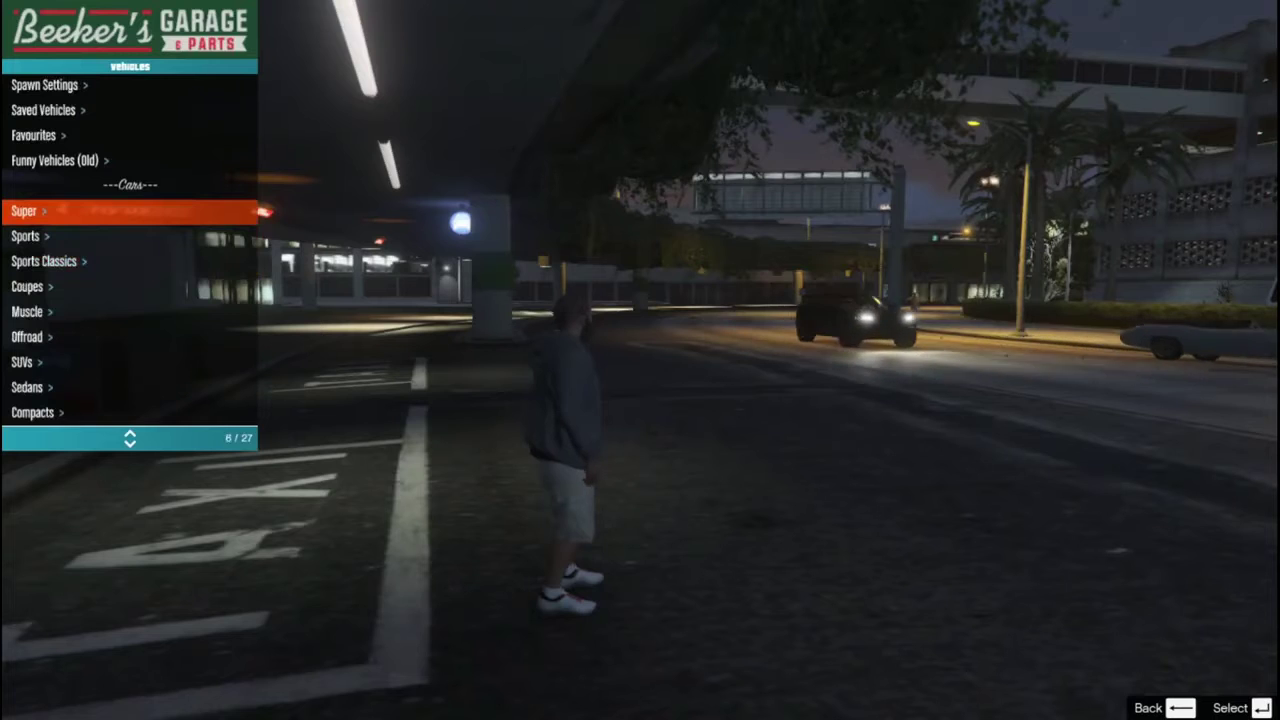
pyautogui.press('Down')
pyautogui.press('Down')
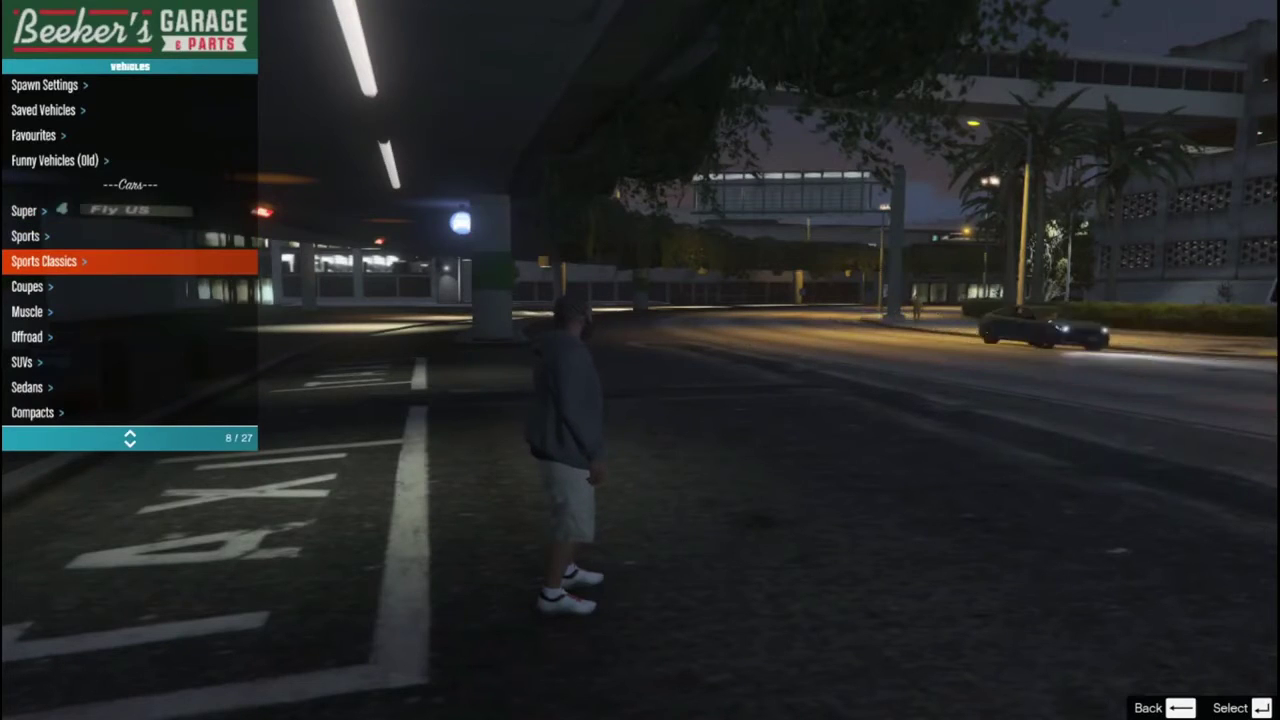
pyautogui.press('Down')
pyautogui.press('Down')
pyautogui.press('Down')
pyautogui.press('Down')
pyautogui.press('Down')
pyautogui.press('Down')
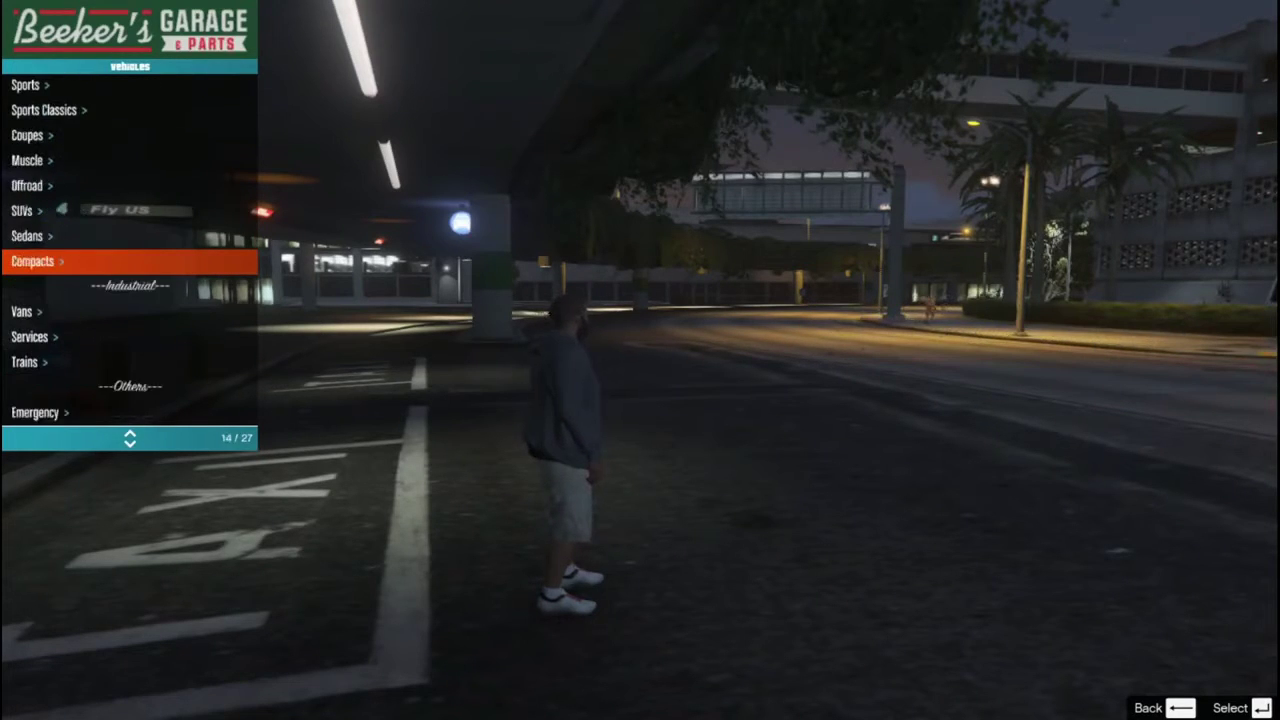
pyautogui.press('Up')
pyautogui.press('Up')
pyautogui.press('Up')
pyautogui.press('Up')
pyautogui.press('Up')
pyautogui.press('Up')
pyautogui.press('Up')
pyautogui.press('Up')
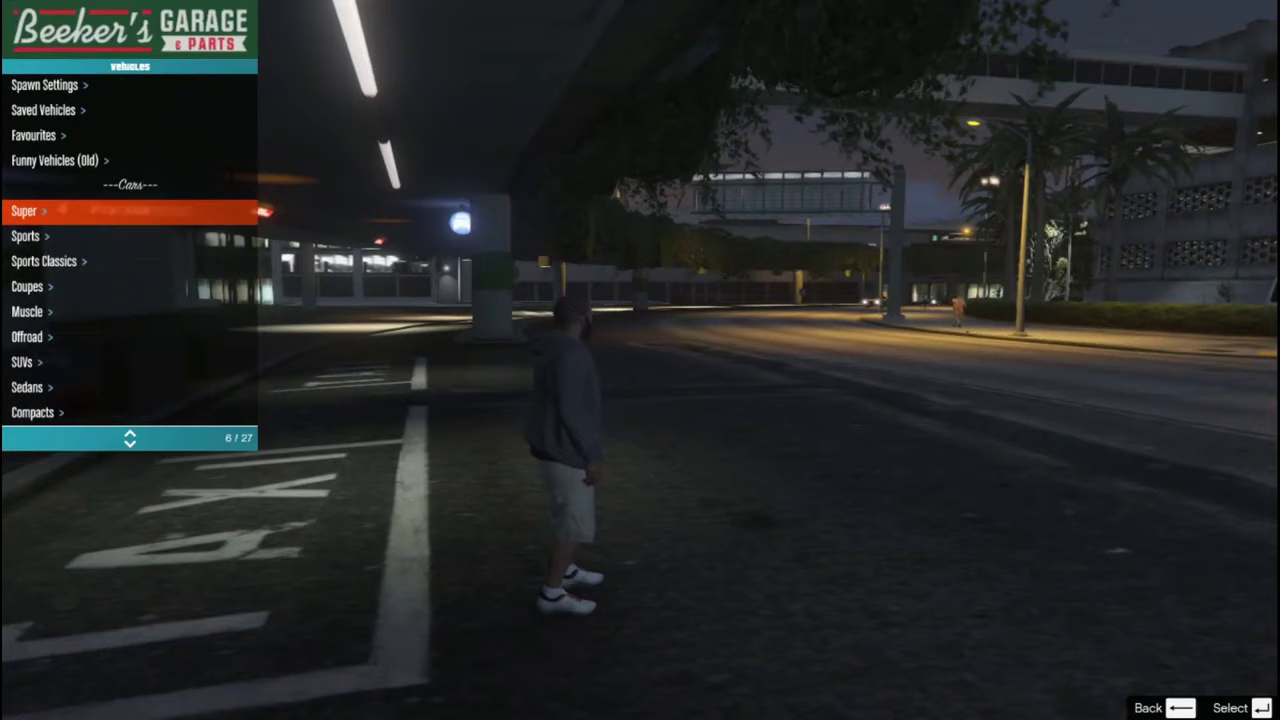
pyautogui.press('Down')
pyautogui.press('Down')
pyautogui.press('Down')
pyautogui.press('Down')
pyautogui.press('Down')
pyautogui.press('Down')
pyautogui.press('Down')
pyautogui.press('Down')
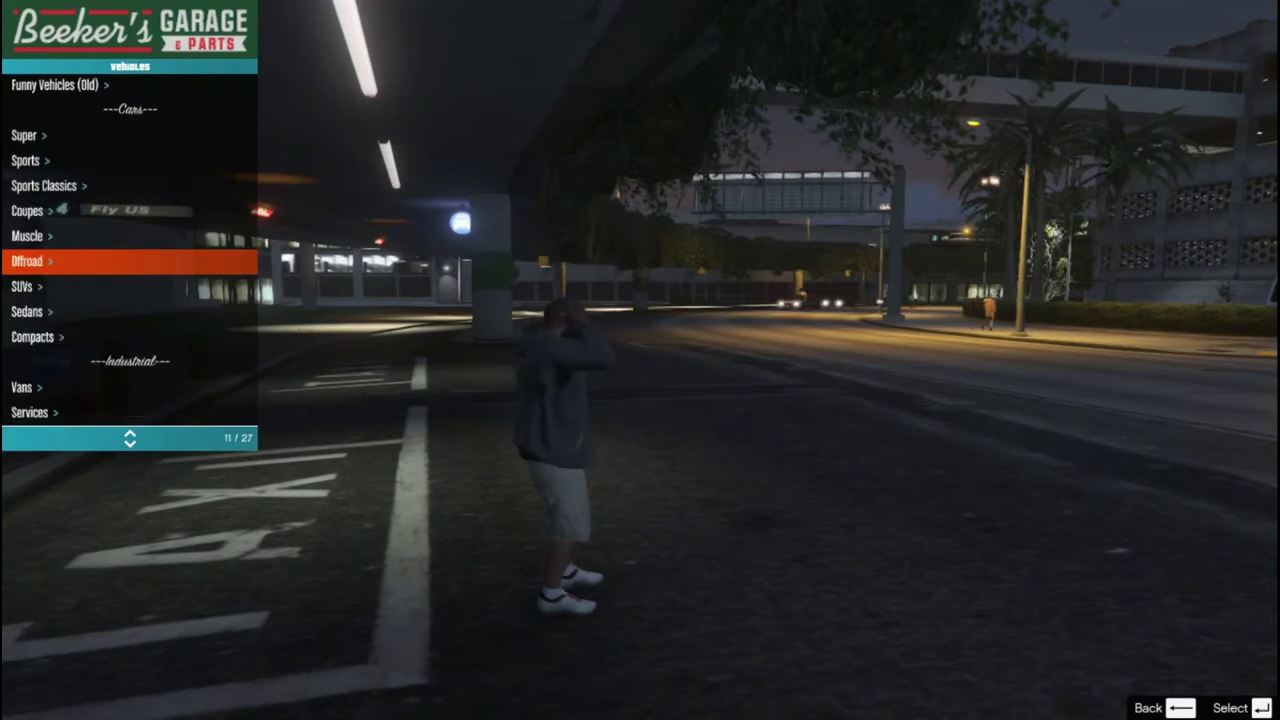
pyautogui.press('Up')
pyautogui.press('Up')
pyautogui.press('Up')
pyautogui.press('Up')
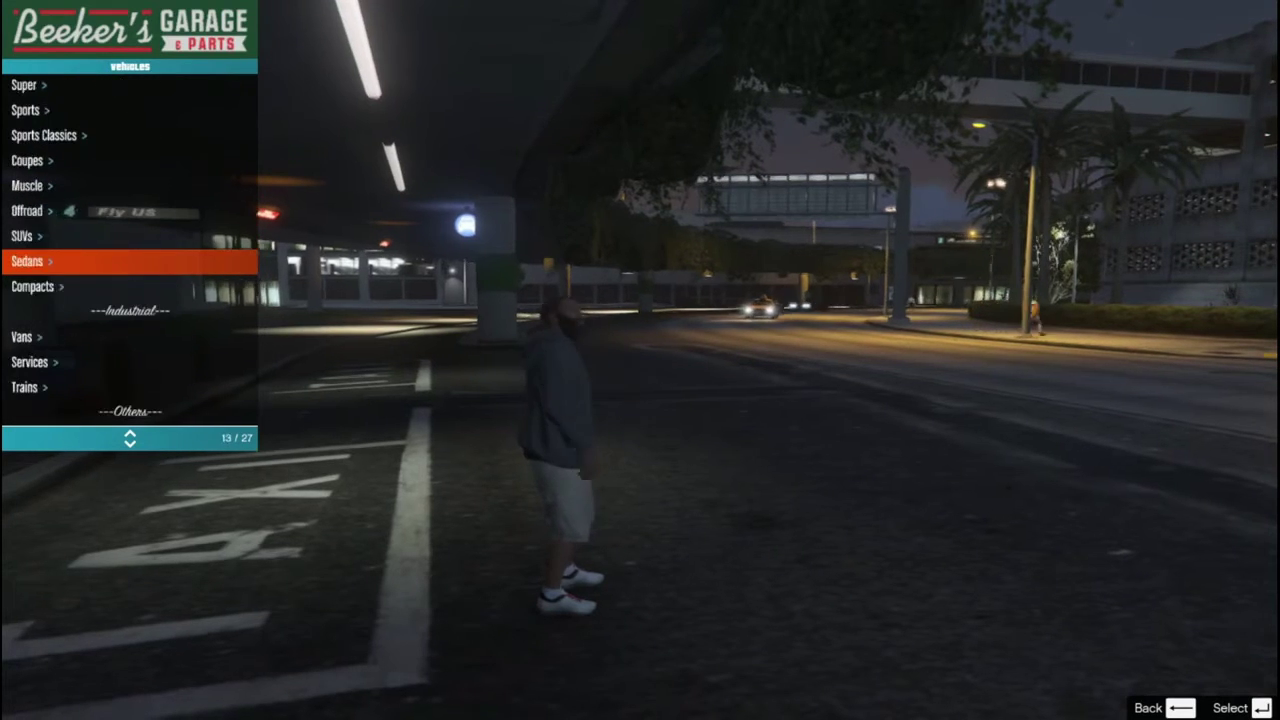
# Step: Open the Sedans category and spawn the Premier to check the replaced car model
pyautogui.press('Down')
pyautogui.press('Down')
pyautogui.press('Down')
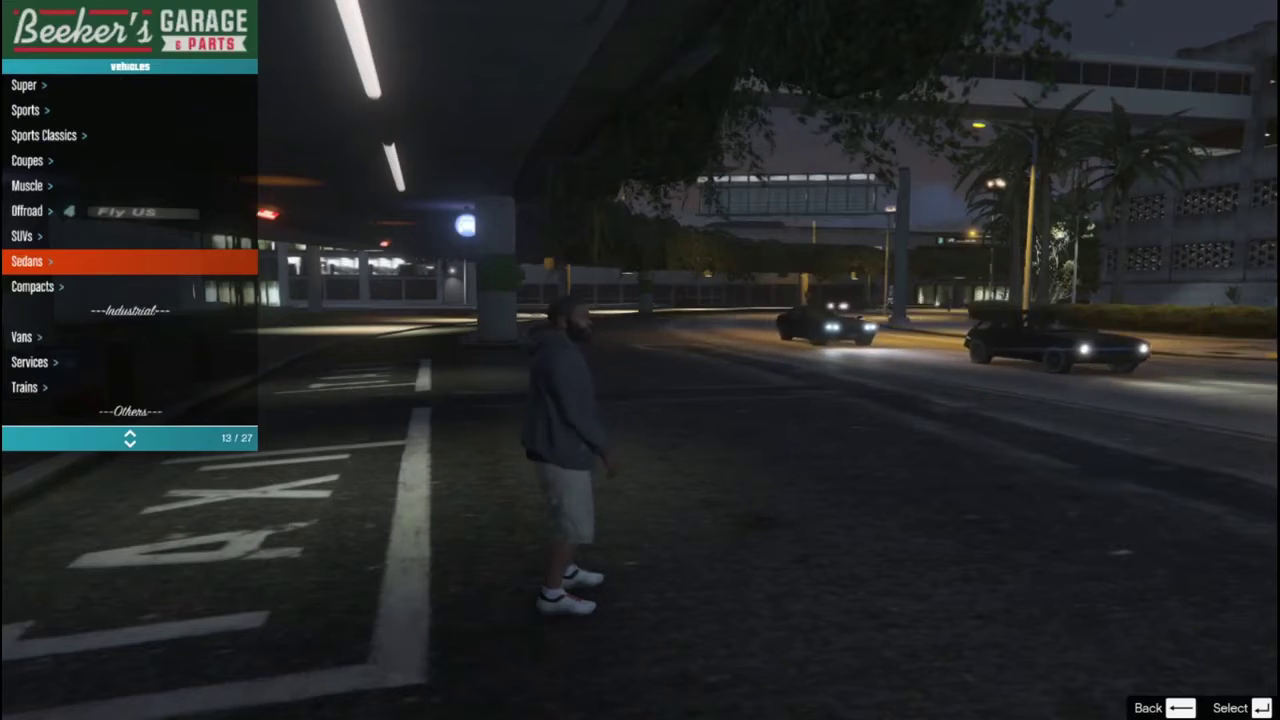
pyautogui.press('Return')
pyautogui.press('Down')
pyautogui.press('Down')
pyautogui.press('Down')
pyautogui.press('Down')
pyautogui.press('Down')
pyautogui.press('Down')
pyautogui.press('Down')
pyautogui.press('Down')
pyautogui.press('Down')
pyautogui.press('Down')
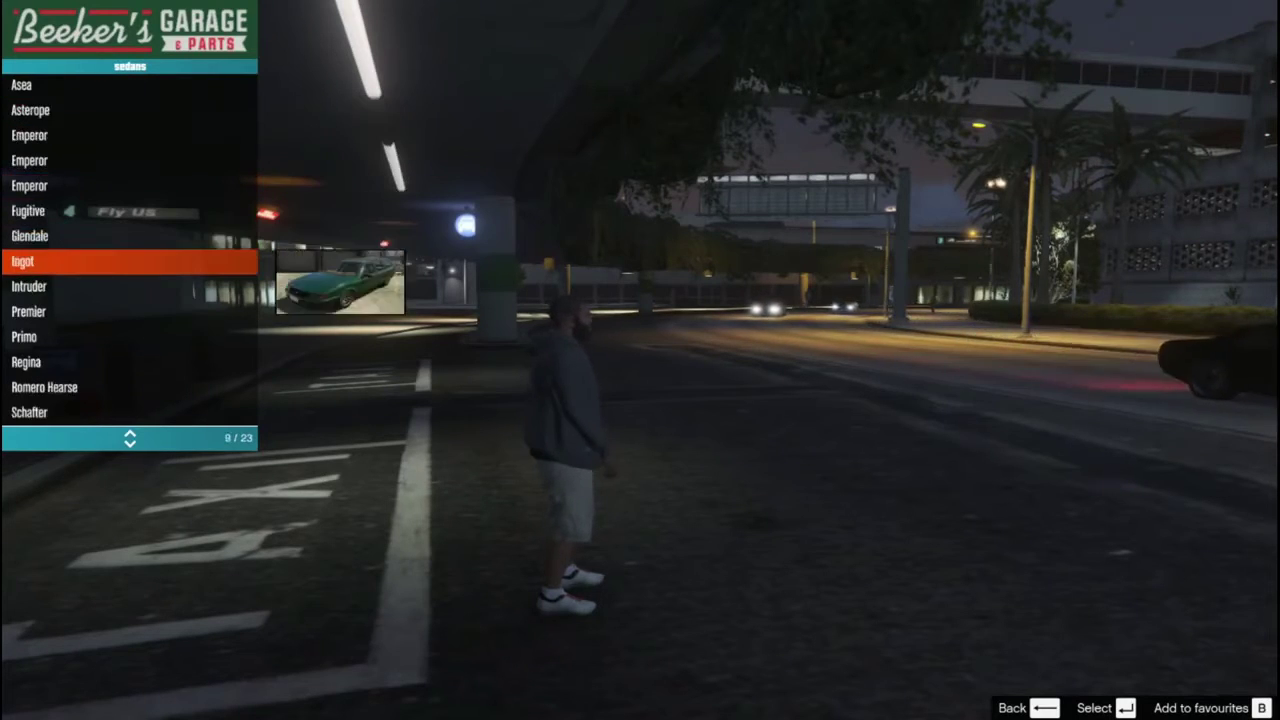
pyautogui.press('Return')
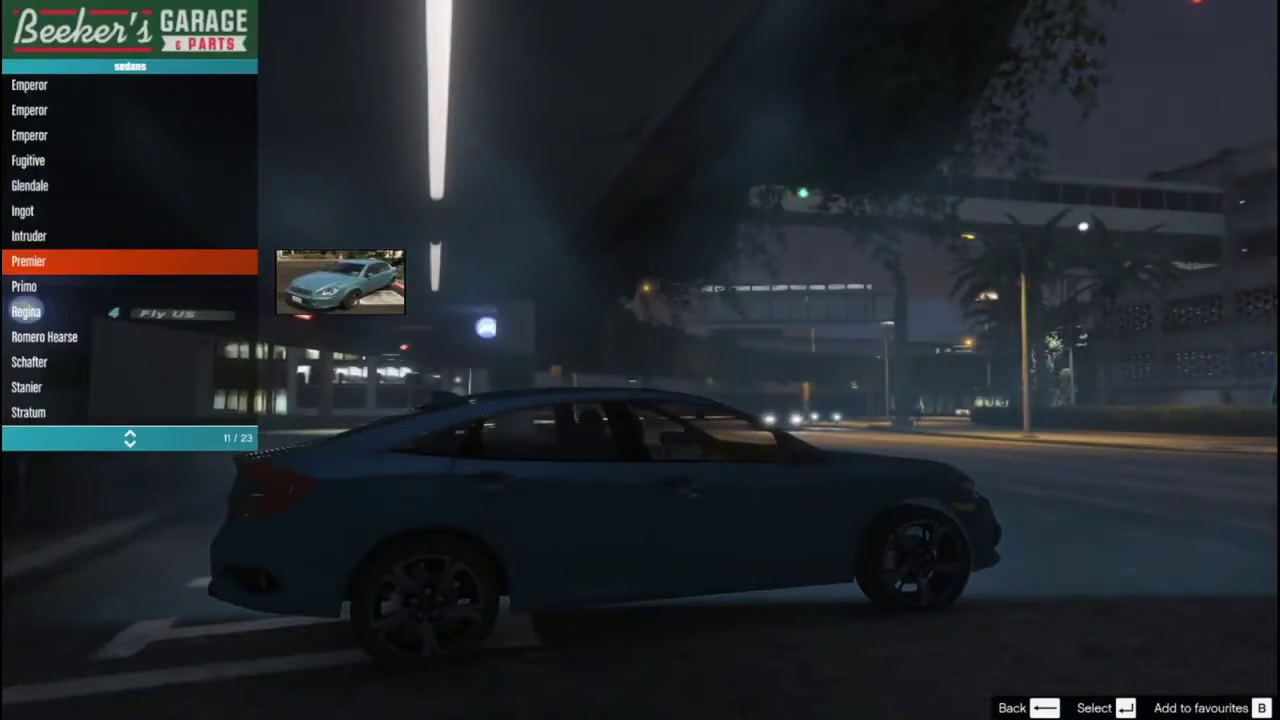